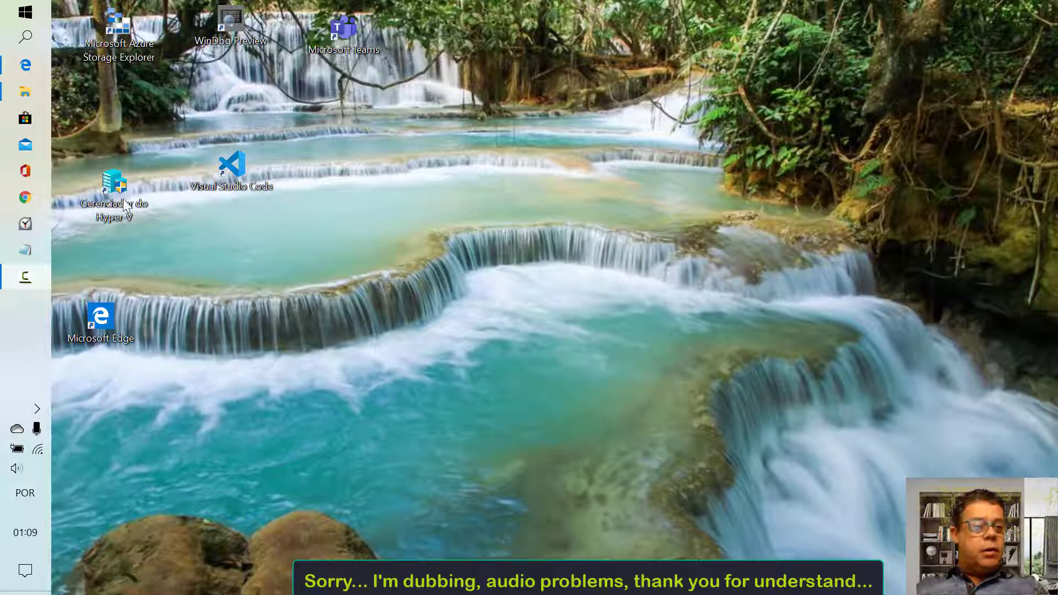
# Launch Microsoft Edge from the taskbar to load the Azure portal
pyautogui.click(30, 67)
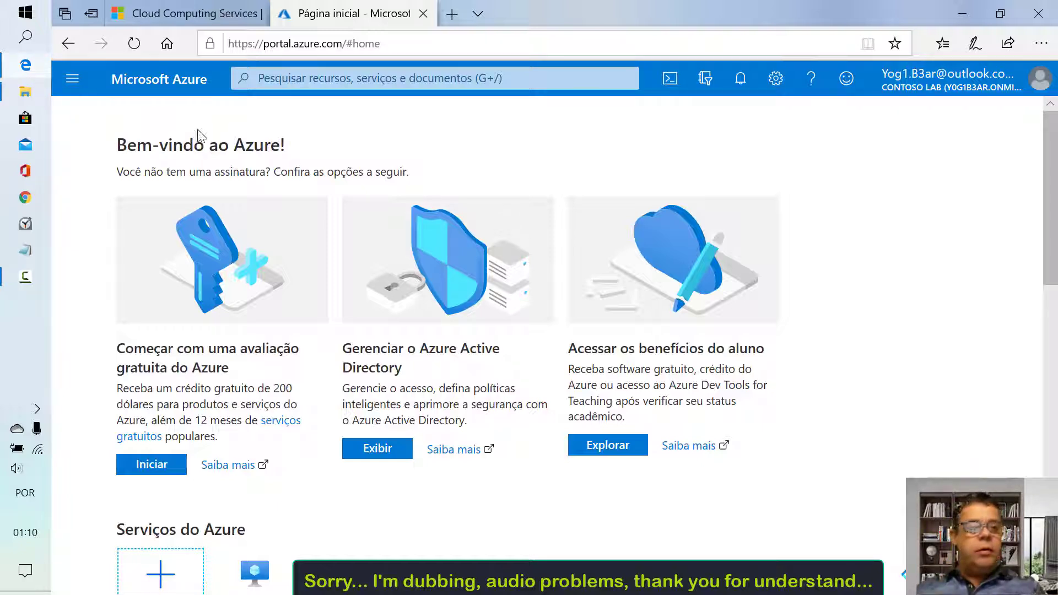
# View the azure.microsoft.com site tab, then return to the Página inicial portal tab
pyautogui.click(173, 18)
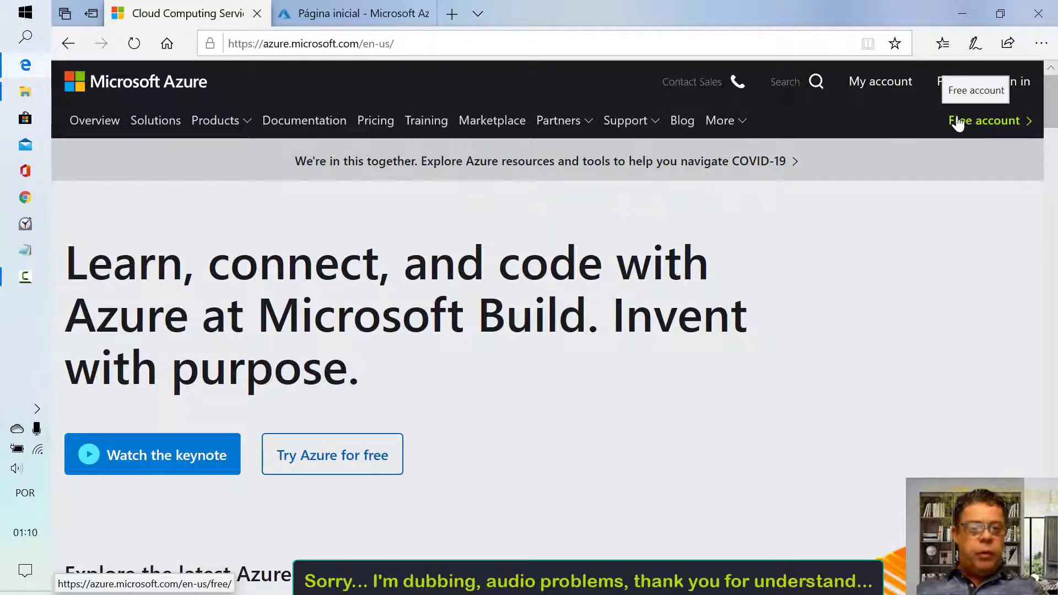
pyautogui.moveTo(371, 15)
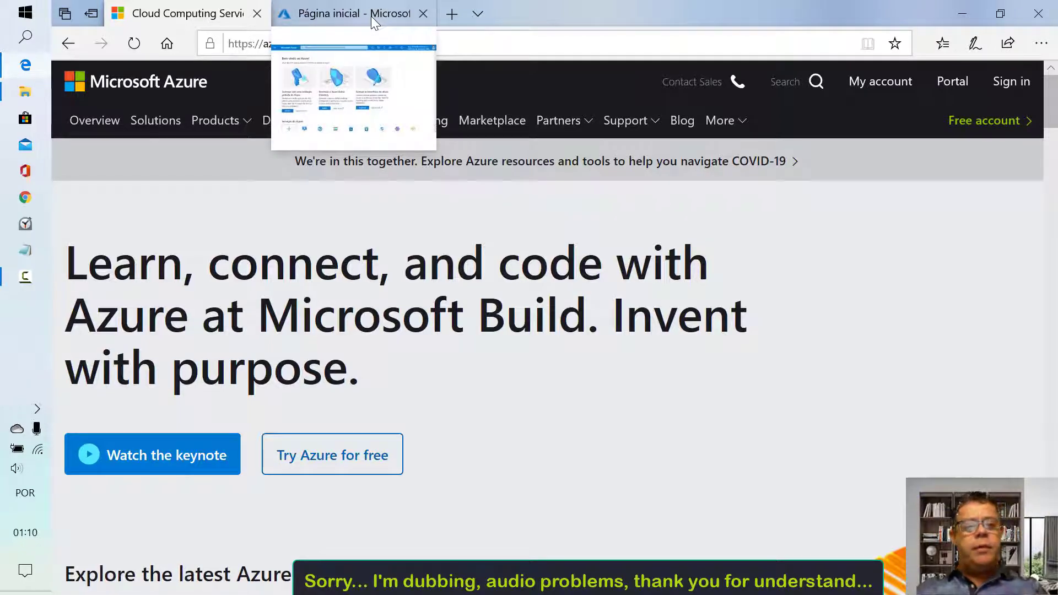
pyautogui.click(371, 16)
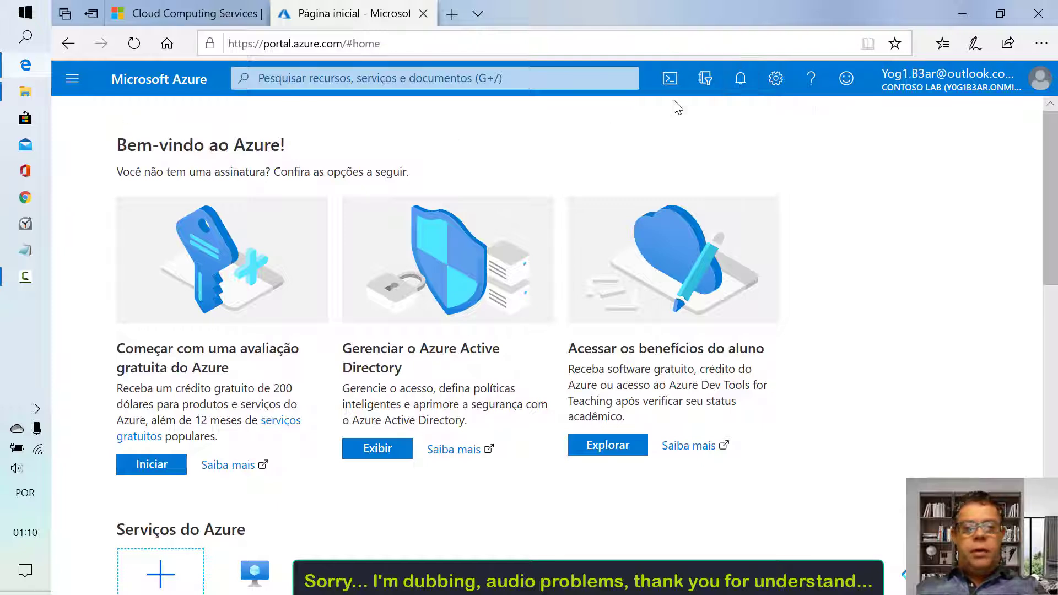
pyautogui.click(711, 87)
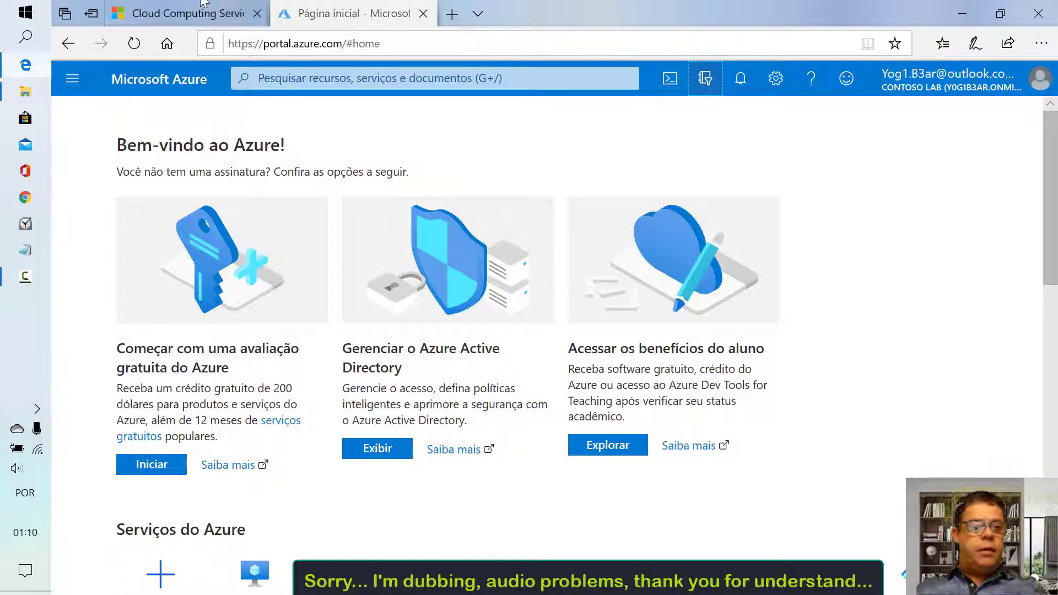
# Scroll the Directory + subscription pane and select Default Directory
pyautogui.moveTo(163, 17)
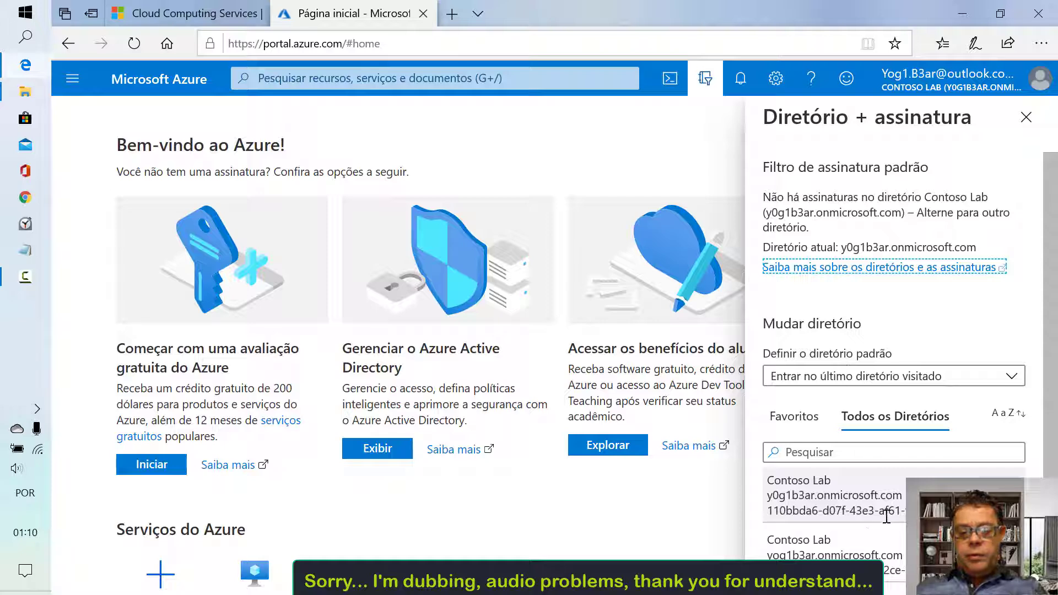
pyautogui.scroll(-2, 883, 519)
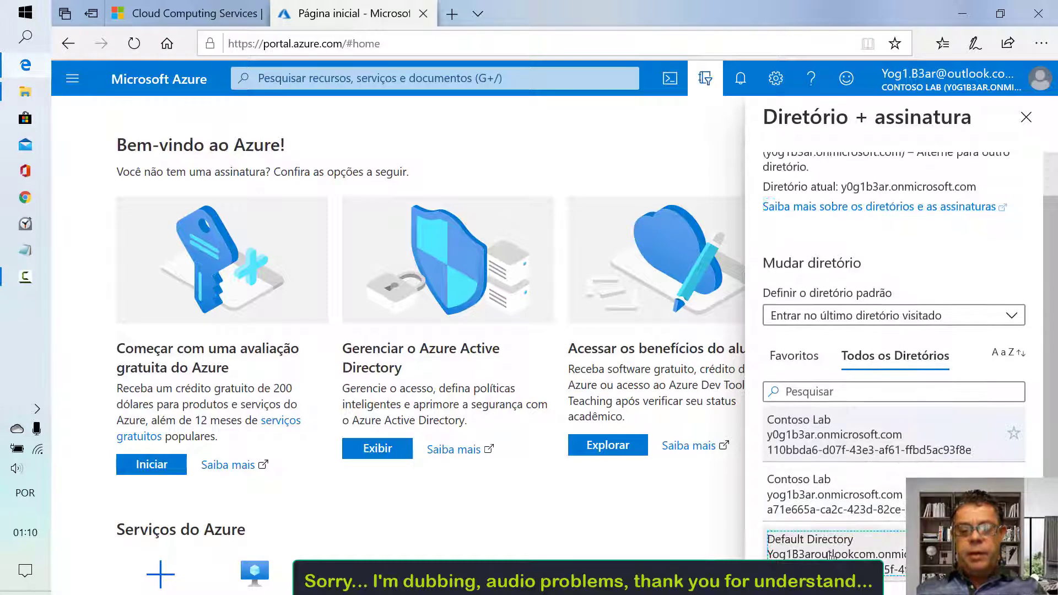
pyautogui.click(884, 557)
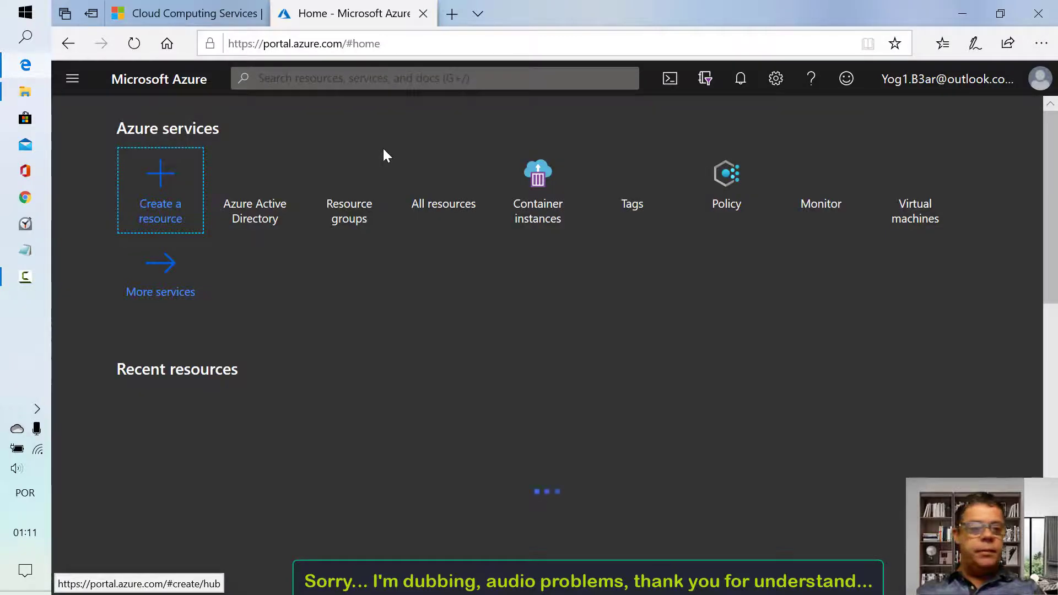
# Check All resources, return Home, and open the empty Virtual machines list full screen
pyautogui.click(446, 204)
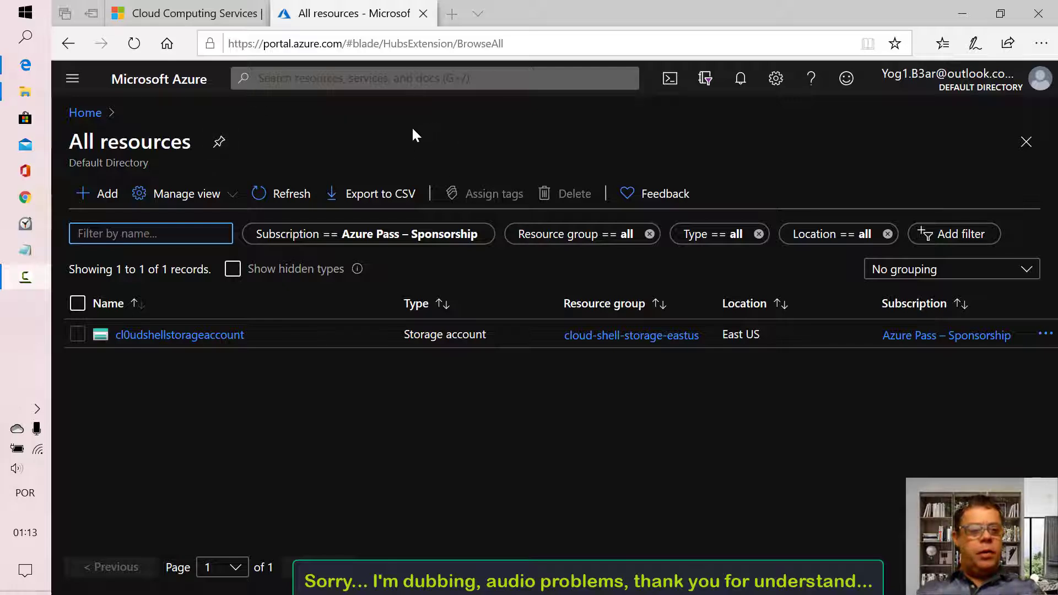
pyautogui.click(88, 116)
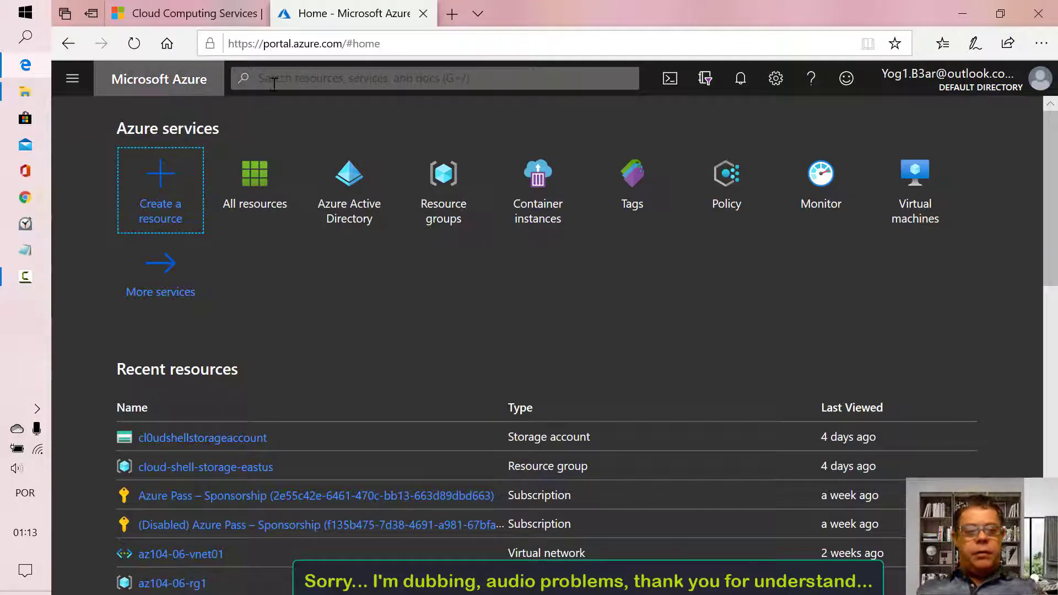
pyautogui.click(919, 186)
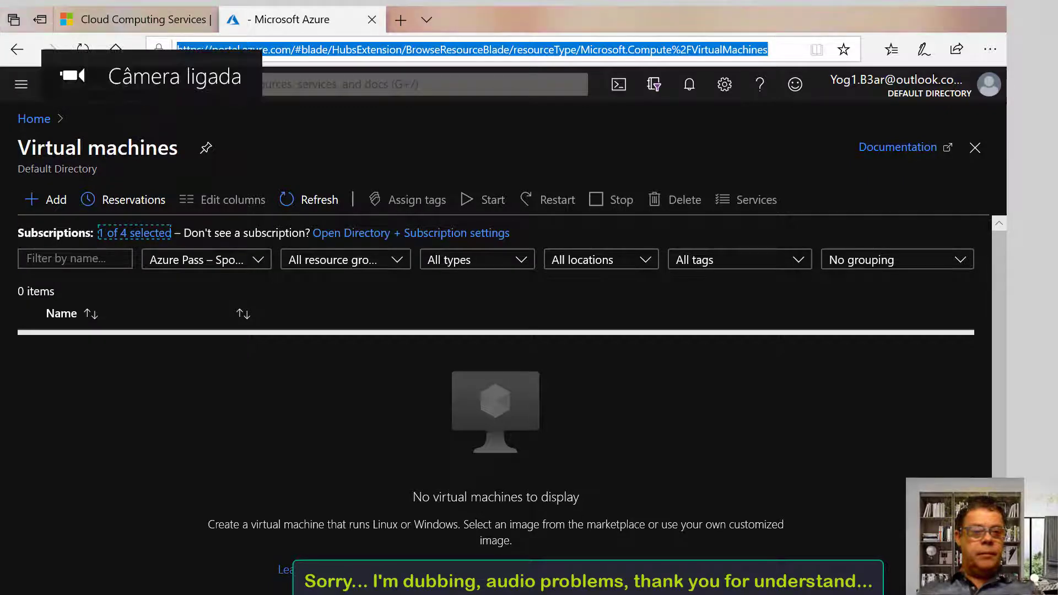
pyautogui.press('F11')
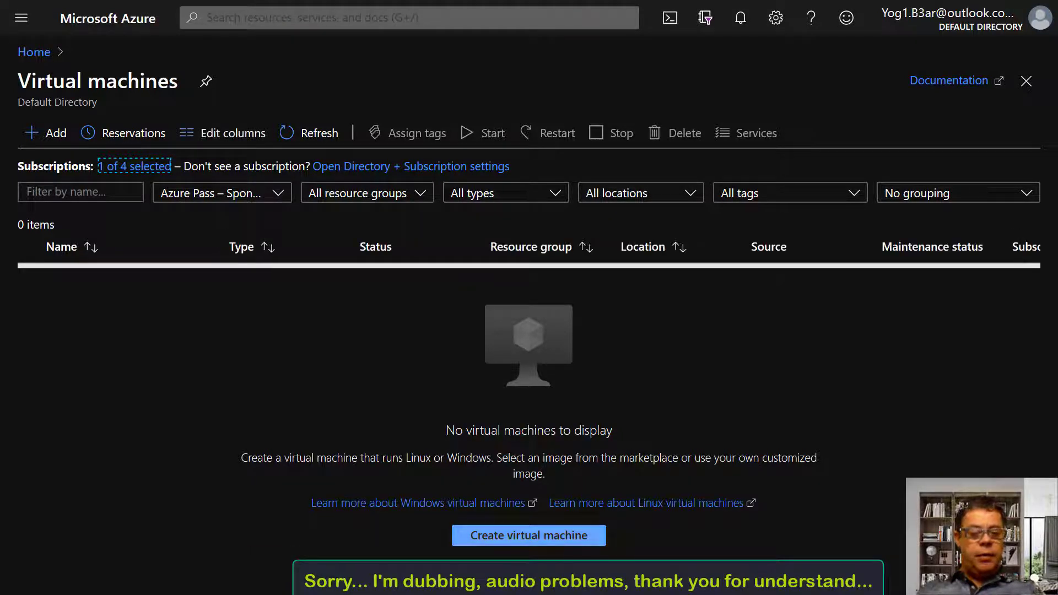
pyautogui.click(518, 536)
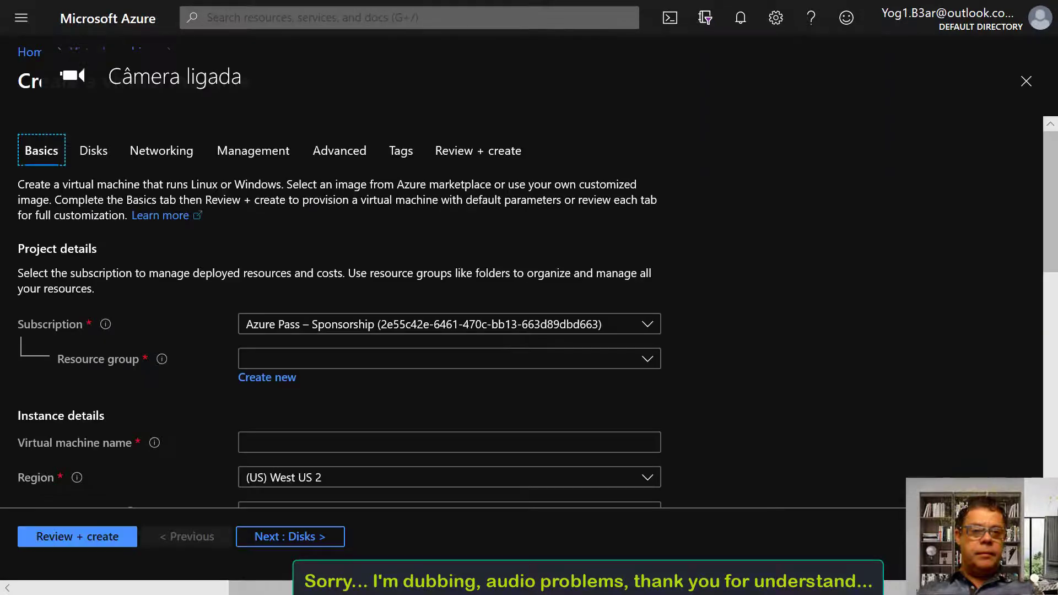
# Keep the Azure Pass – Sponsorship subscription and review existing resource groups without picking one
pyautogui.click(438, 327)
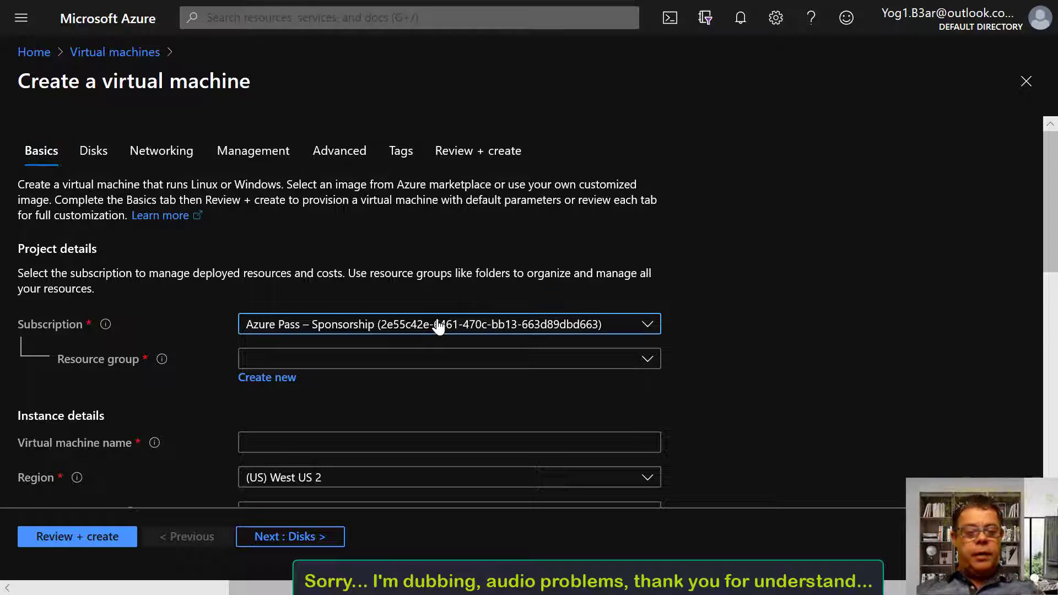
pyautogui.click(438, 326)
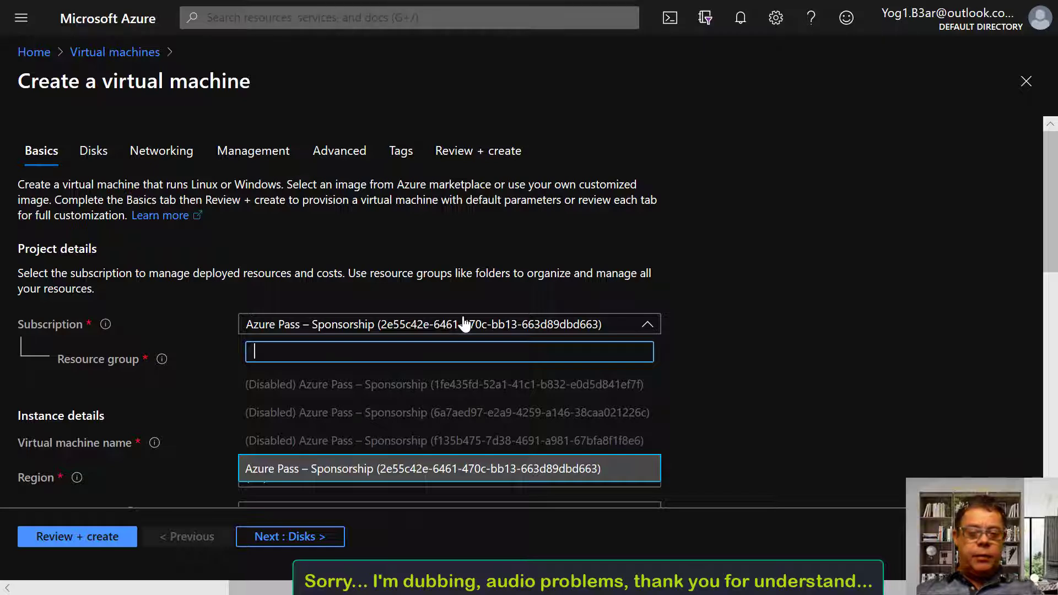
pyautogui.click(681, 347)
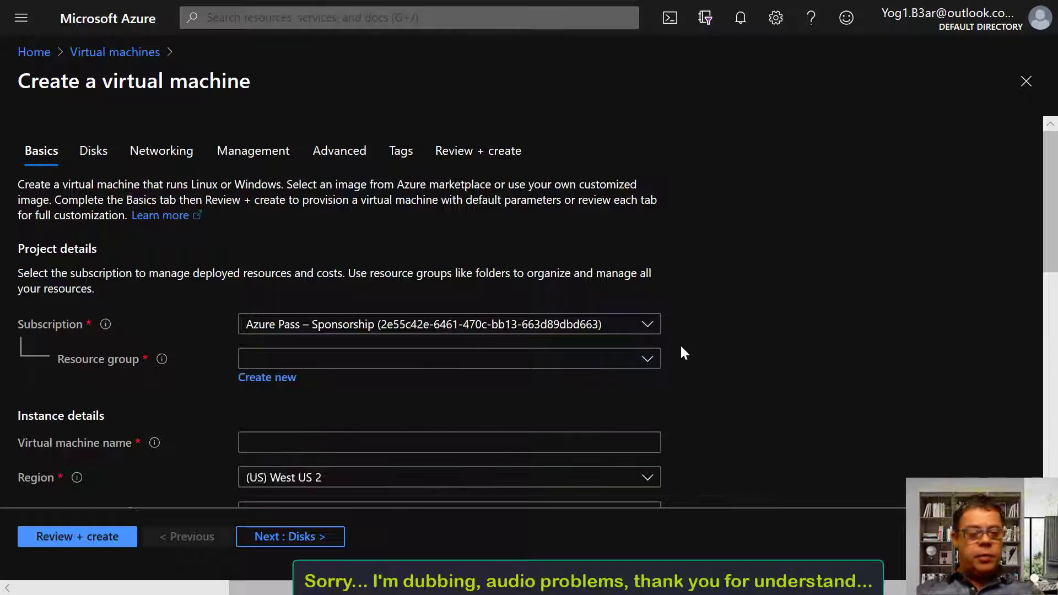
pyautogui.click(405, 359)
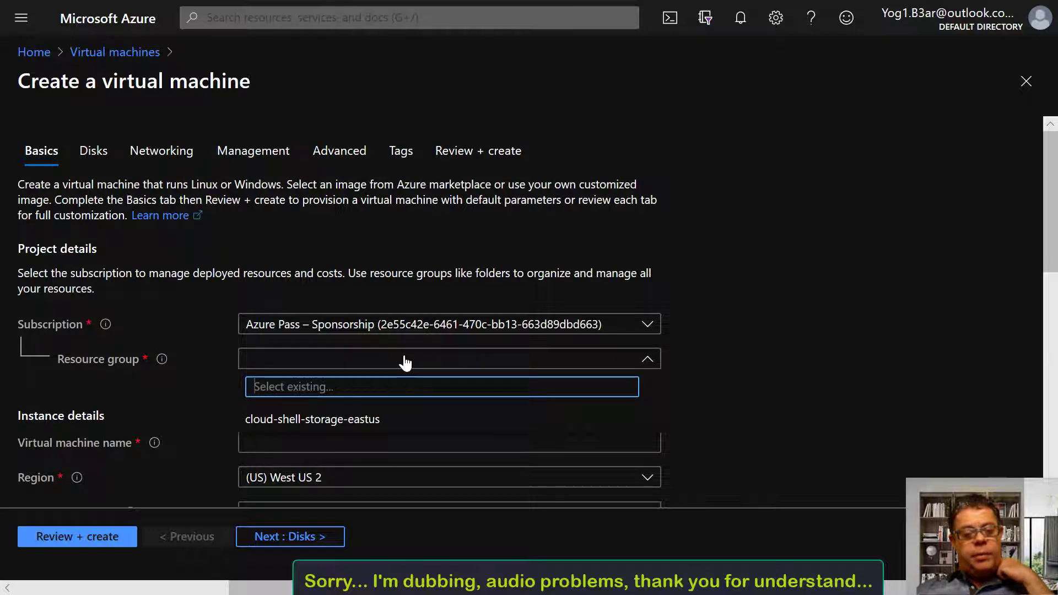
pyautogui.click(407, 362)
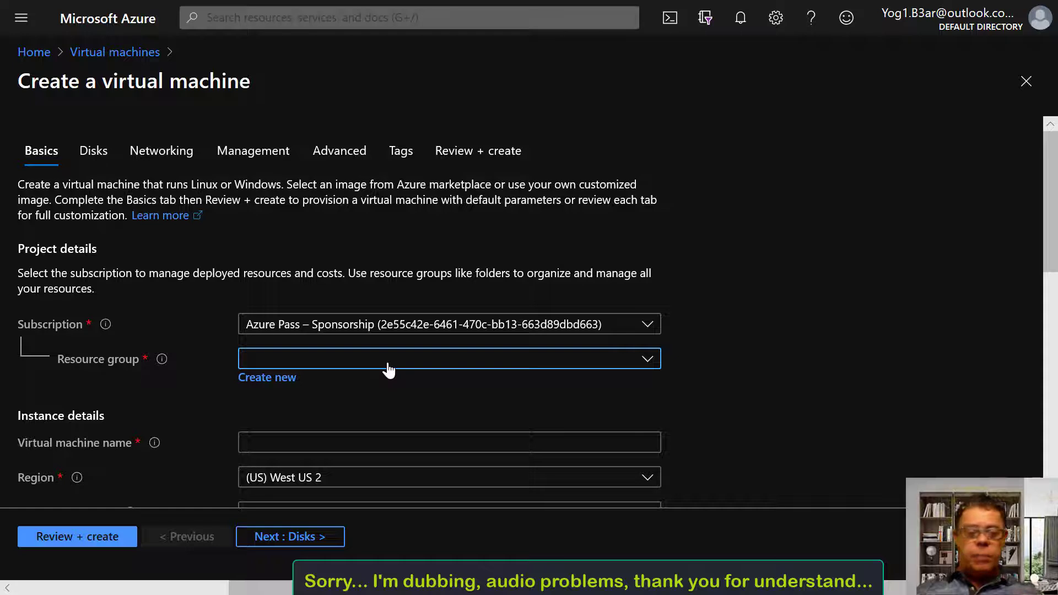
pyautogui.click(273, 379)
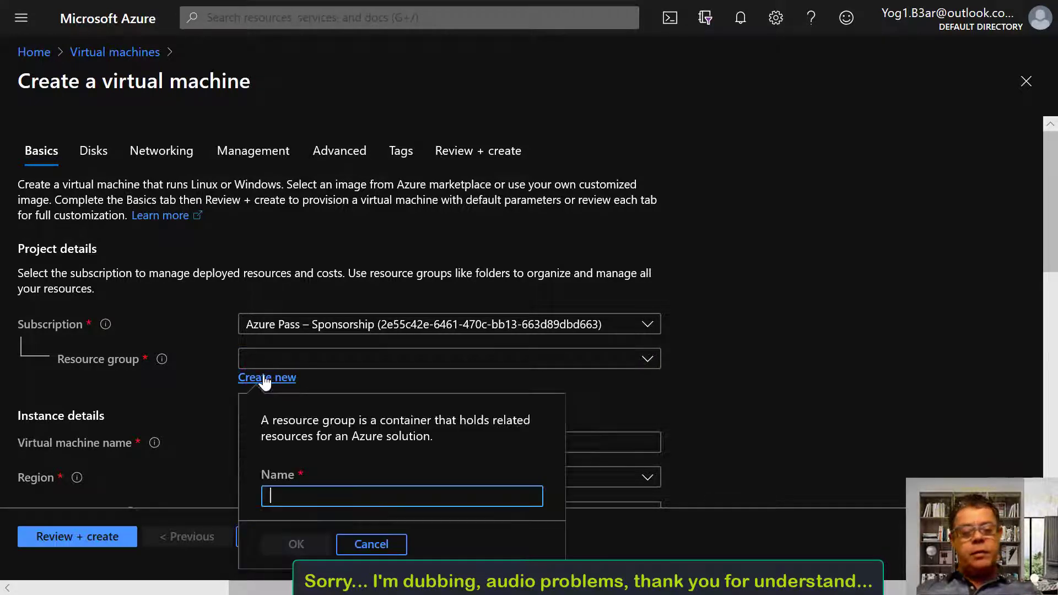
# Create a new resource group named eng-pc for the VM
pyautogui.write('eng')
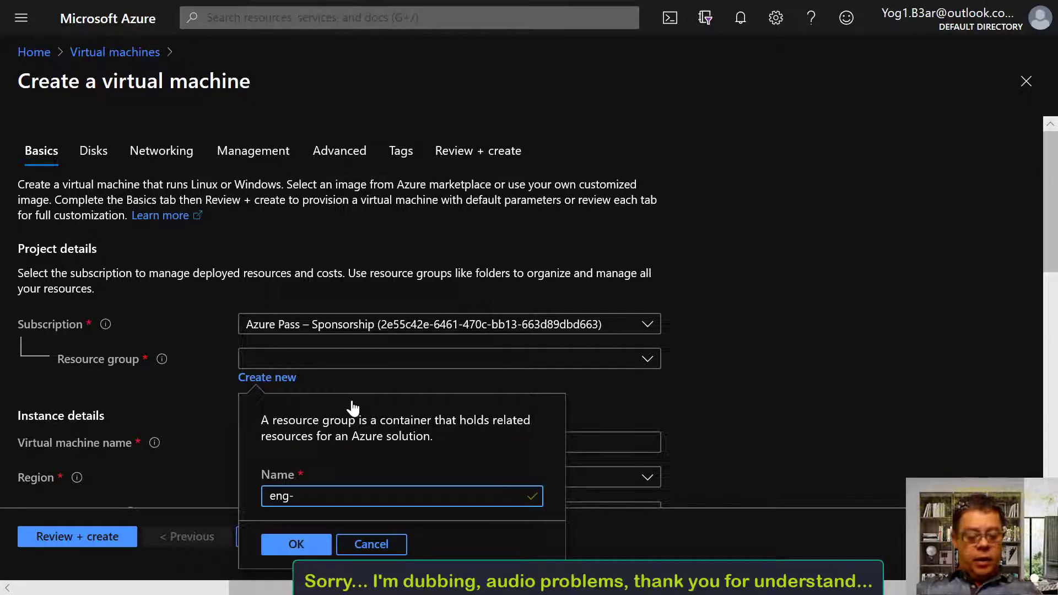
pyautogui.write('-pc')
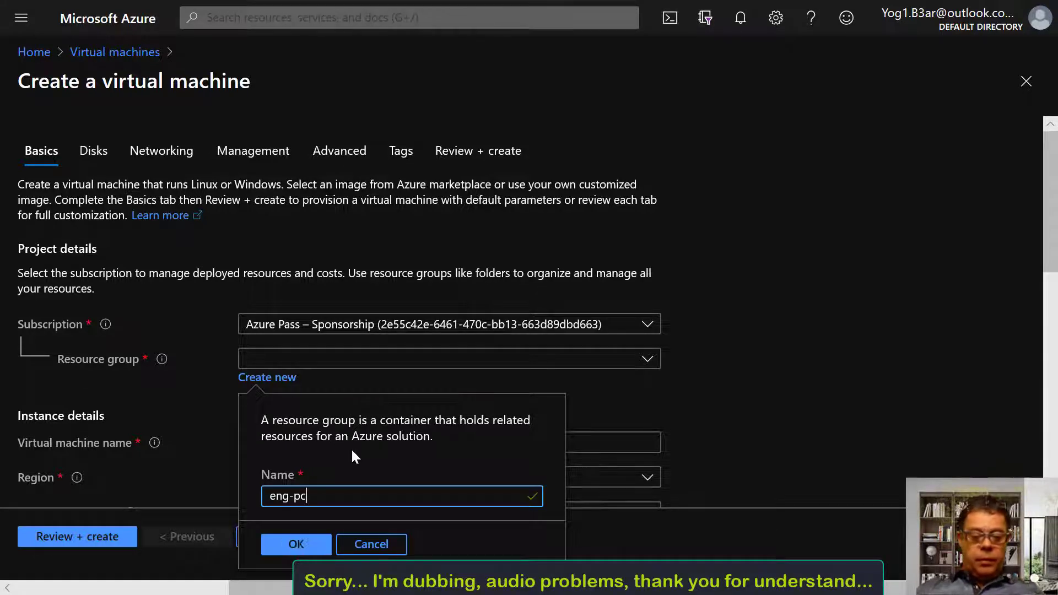
pyautogui.click(297, 544)
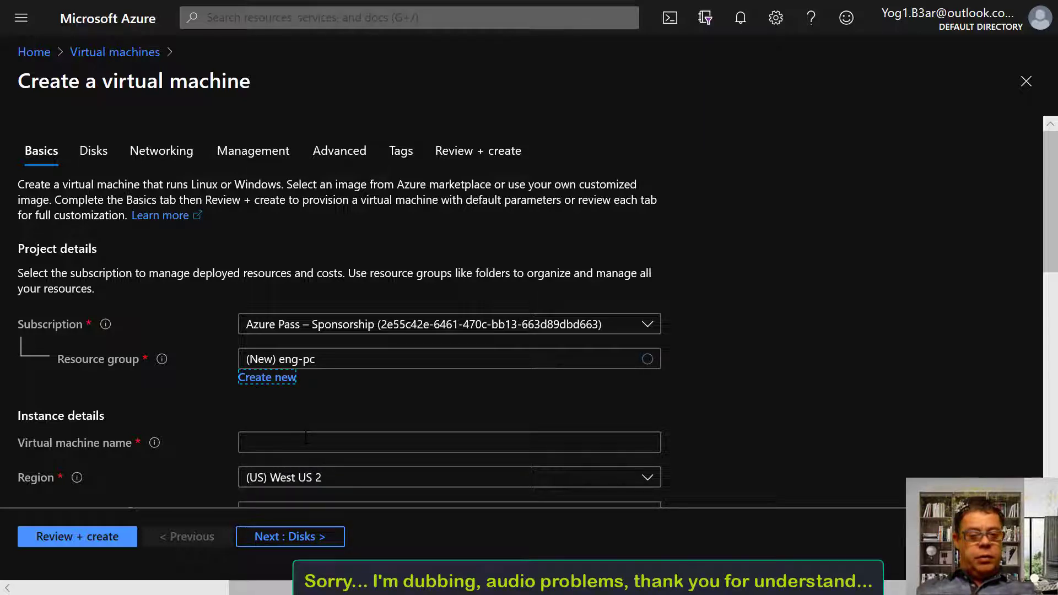
pyautogui.click(307, 438)
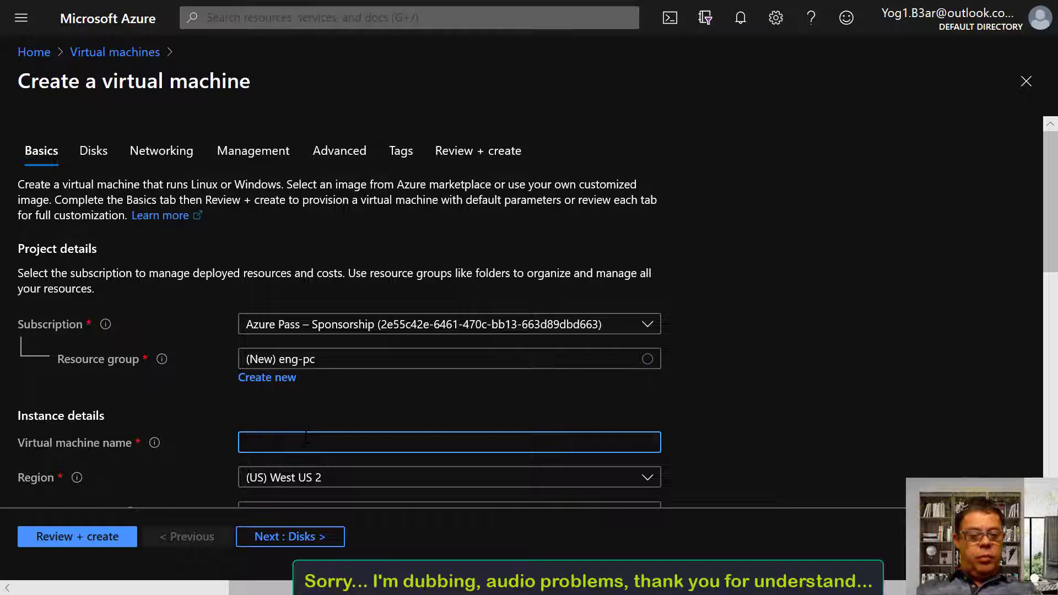
# Name the VM eng-vm, choose region (US) East US, and bring up the size list
pyautogui.write('eng-')
pyautogui.write('vm')
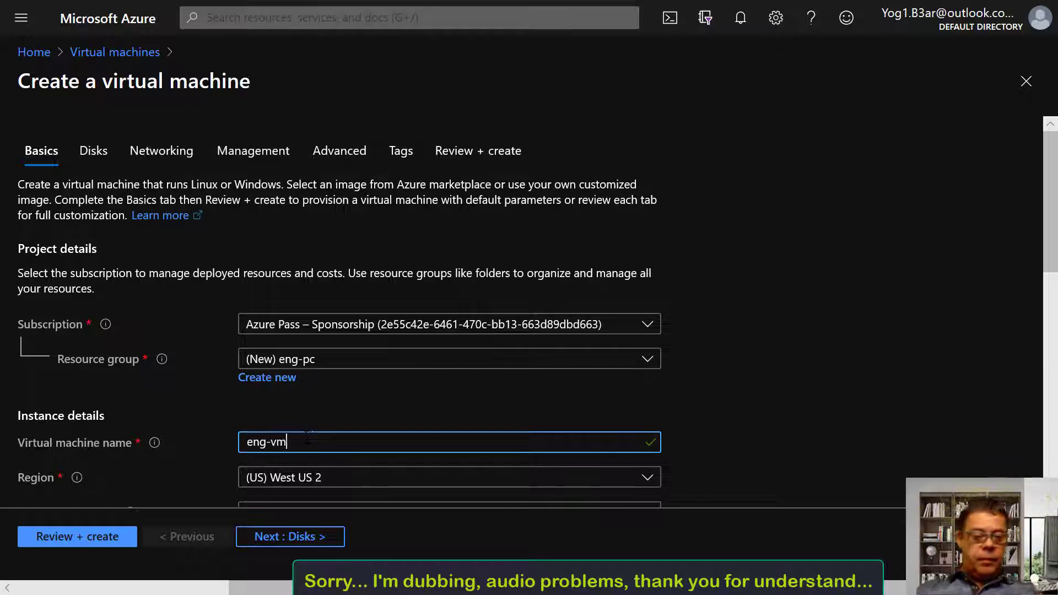
pyautogui.click(637, 479)
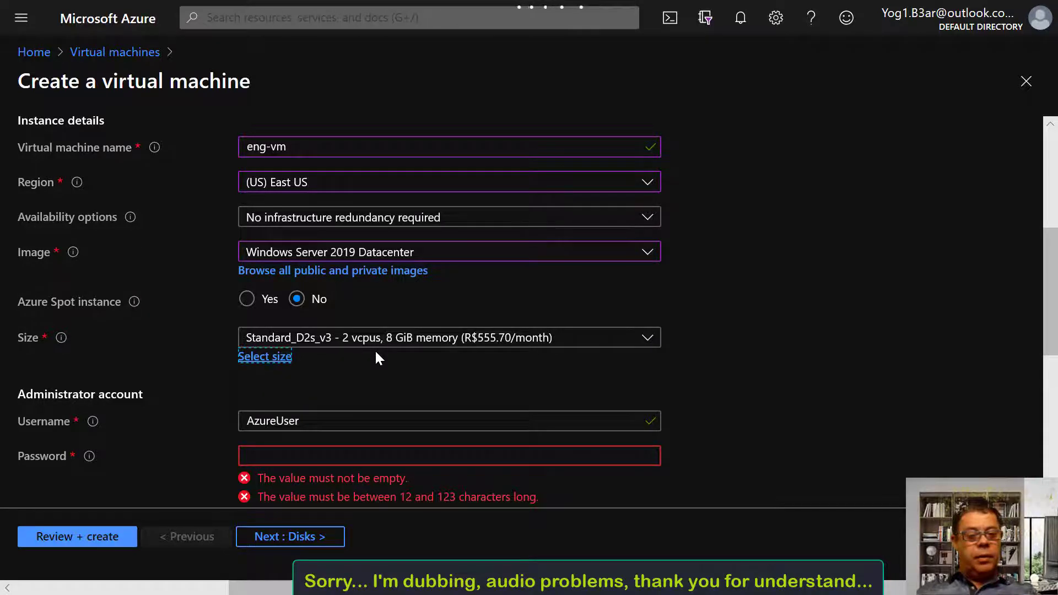
pyautogui.click(249, 356)
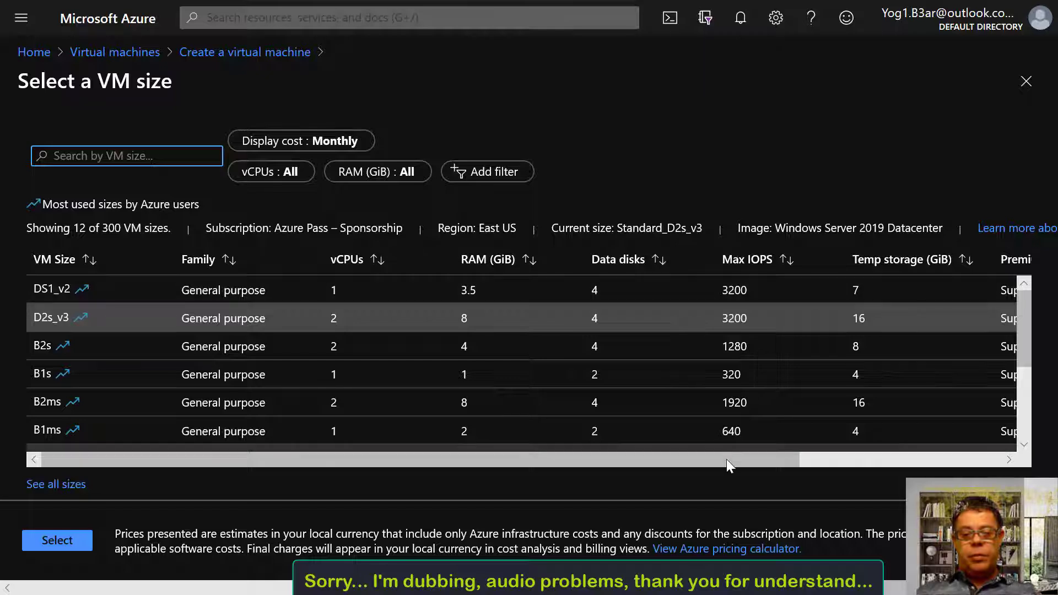
# Compare size costs, then keep Standard_D2s_v3 (2 vCPUs, 8 GiB memory)
pyautogui.moveTo(735, 458); pyautogui.dragTo(999, 456)
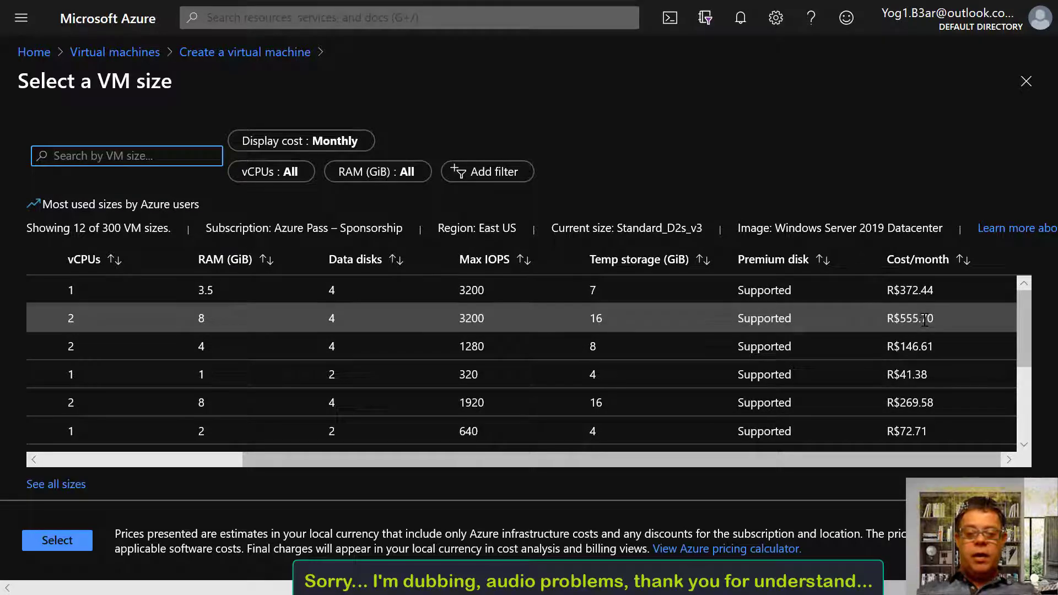
pyautogui.moveTo(904, 462); pyautogui.dragTo(441, 435)
pyautogui.press('Escape')
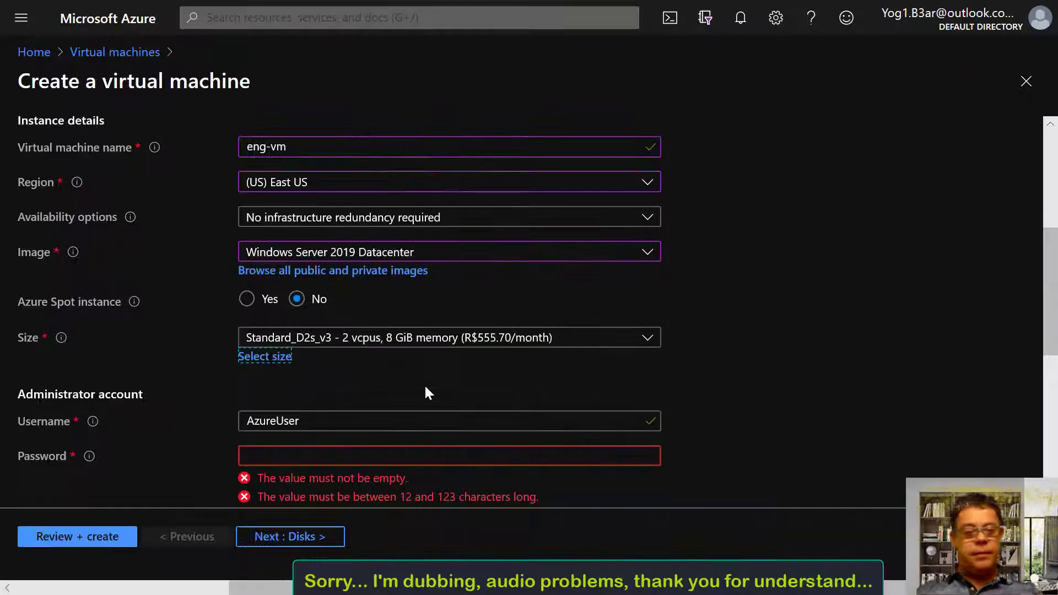
# Enter the administrator password and retype it in Confirm password
pyautogui.scroll(-2, 472, 323)
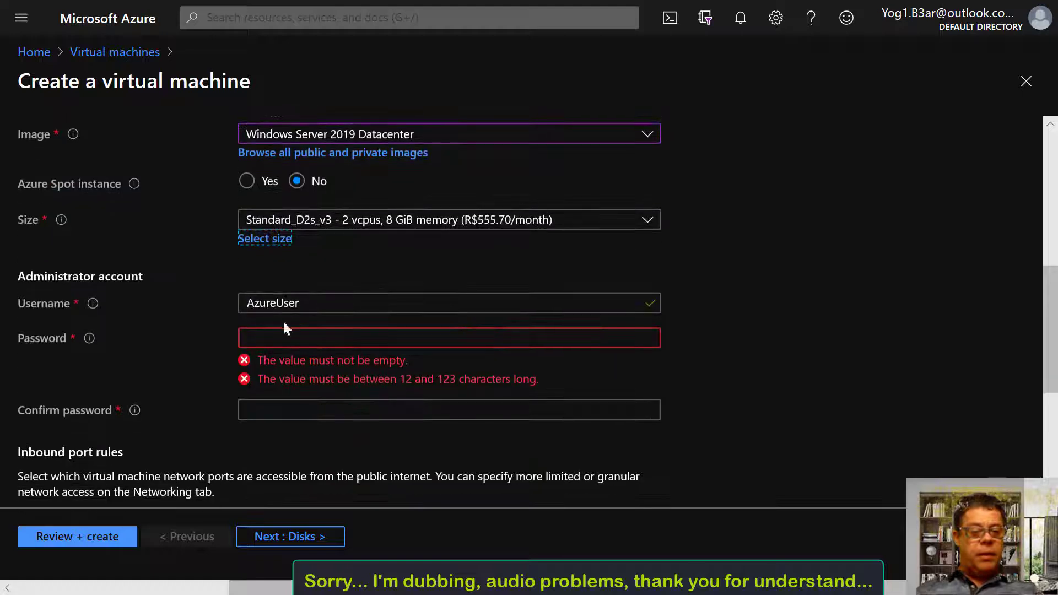
pyautogui.click(283, 304)
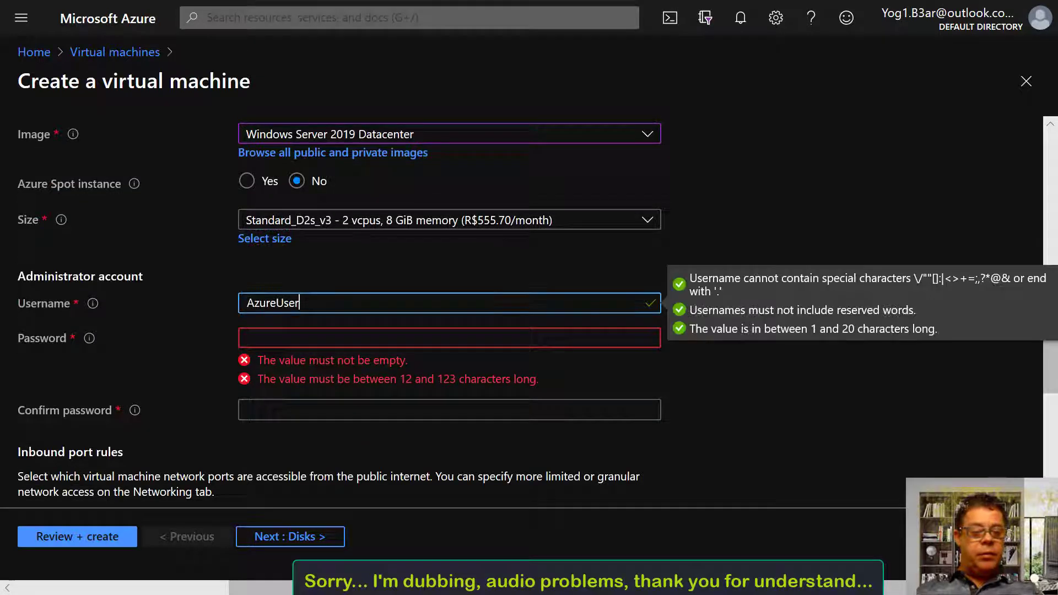
pyautogui.click(302, 336)
pyautogui.click(301, 307)
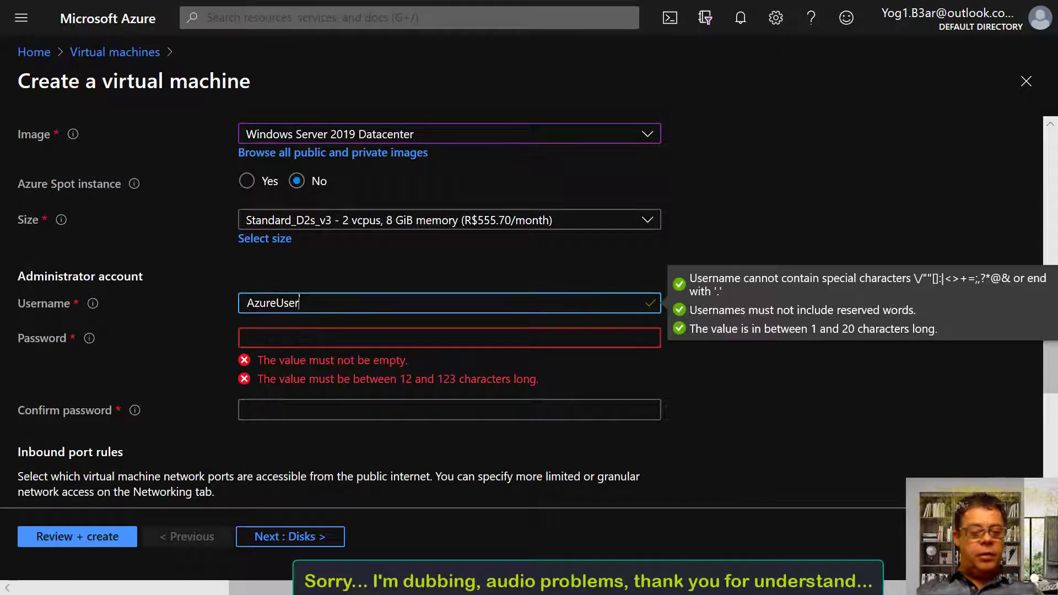
pyautogui.click(296, 338)
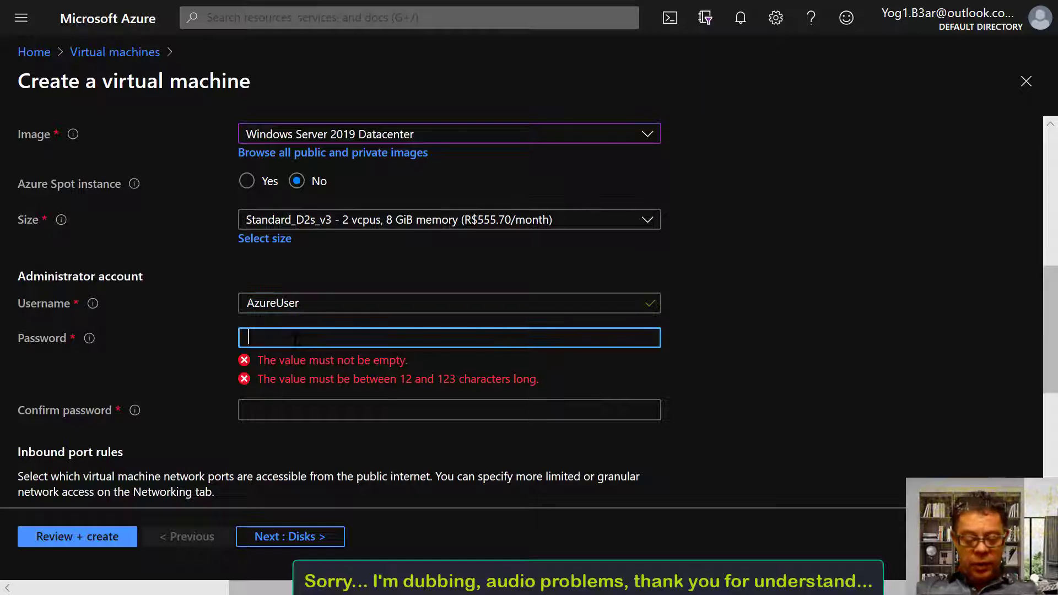
pyautogui.write('Pa')
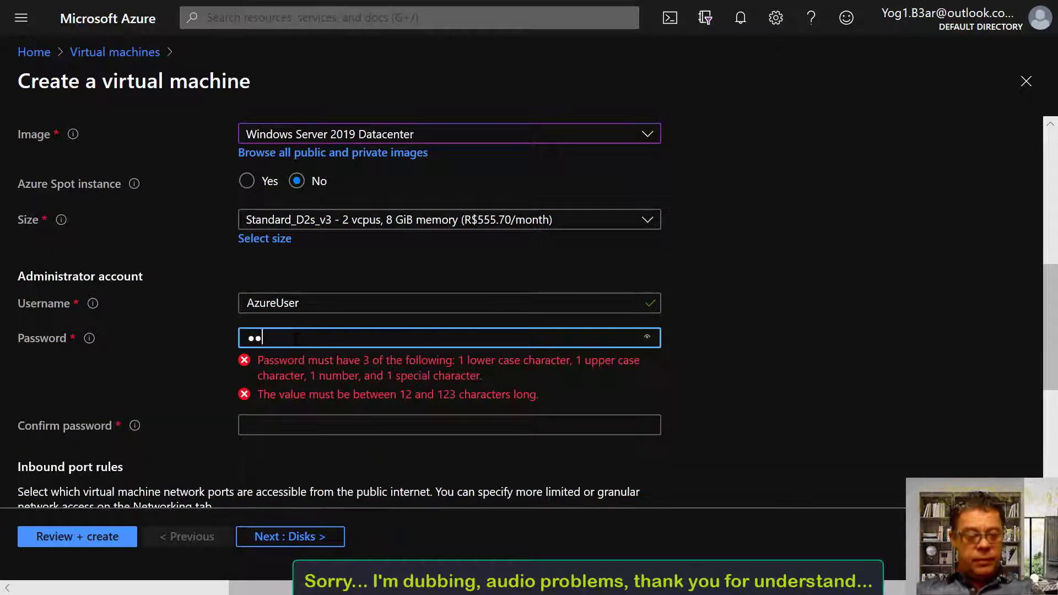
pyautogui.write('ss')
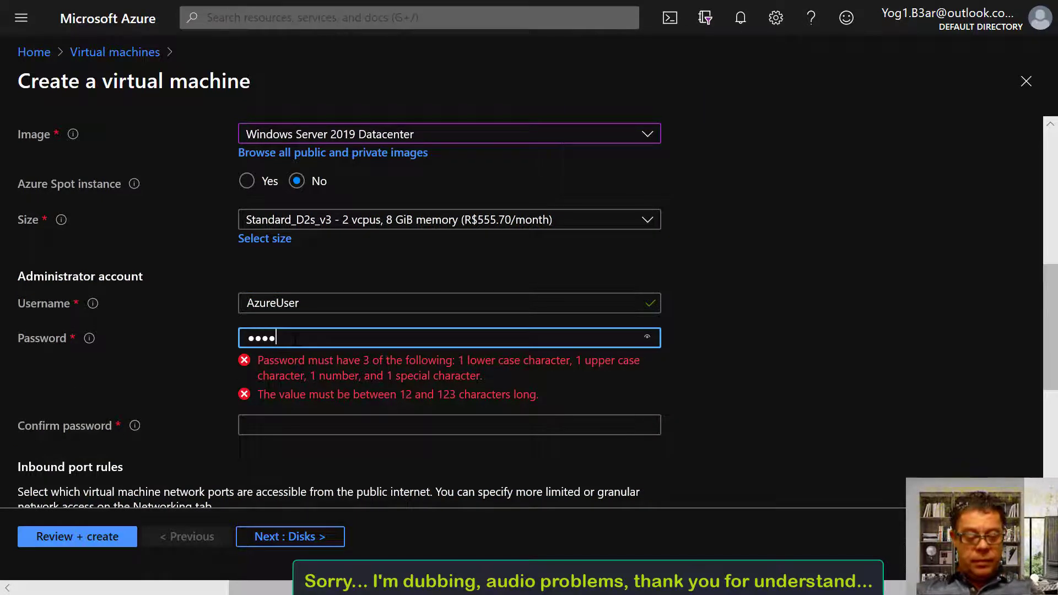
pyautogui.write('wor')
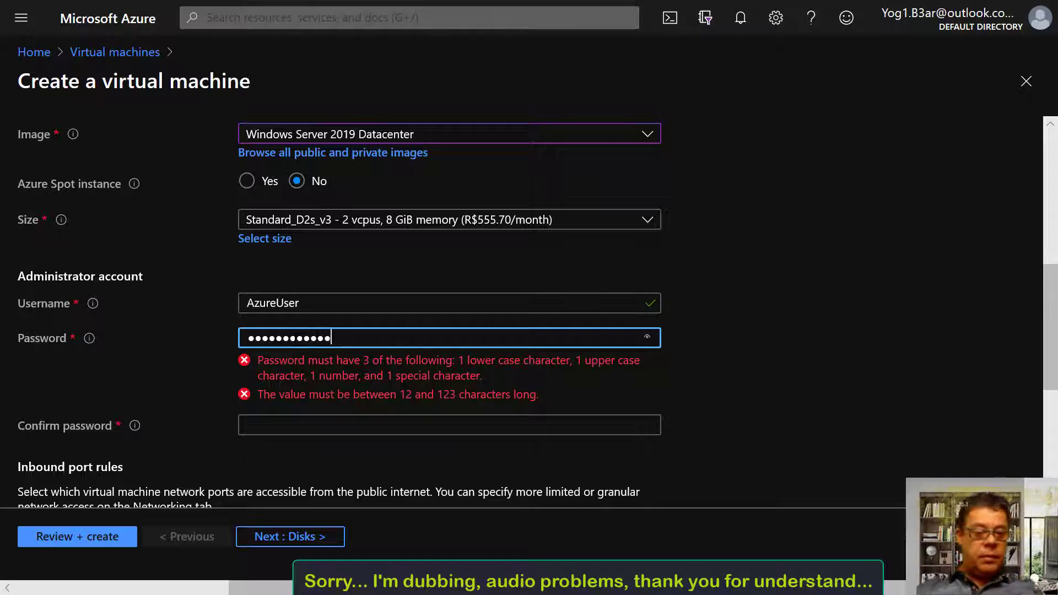
pyautogui.press('Tab')
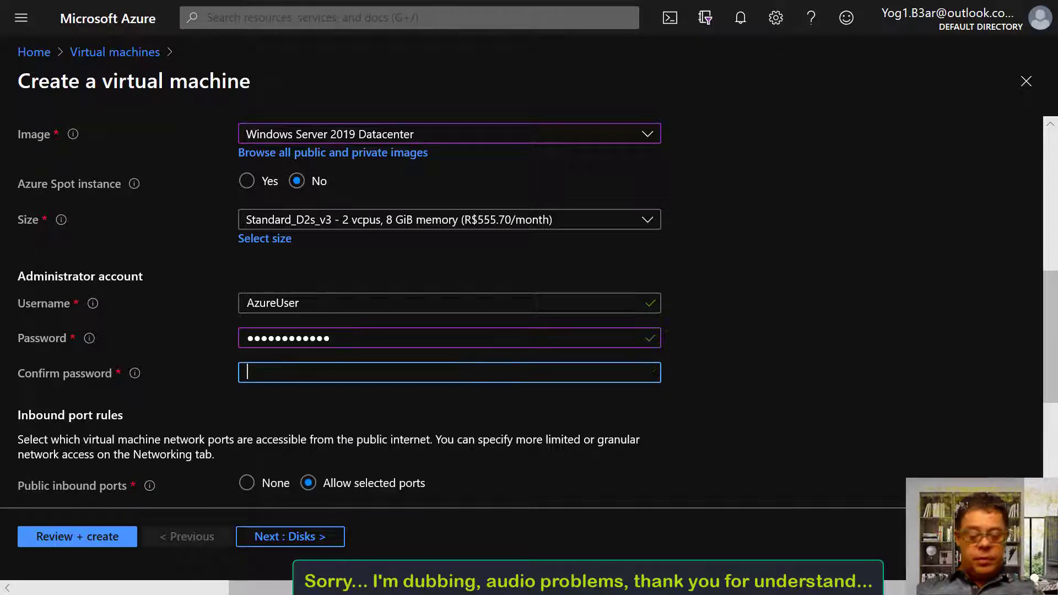
pyautogui.write('Pass')
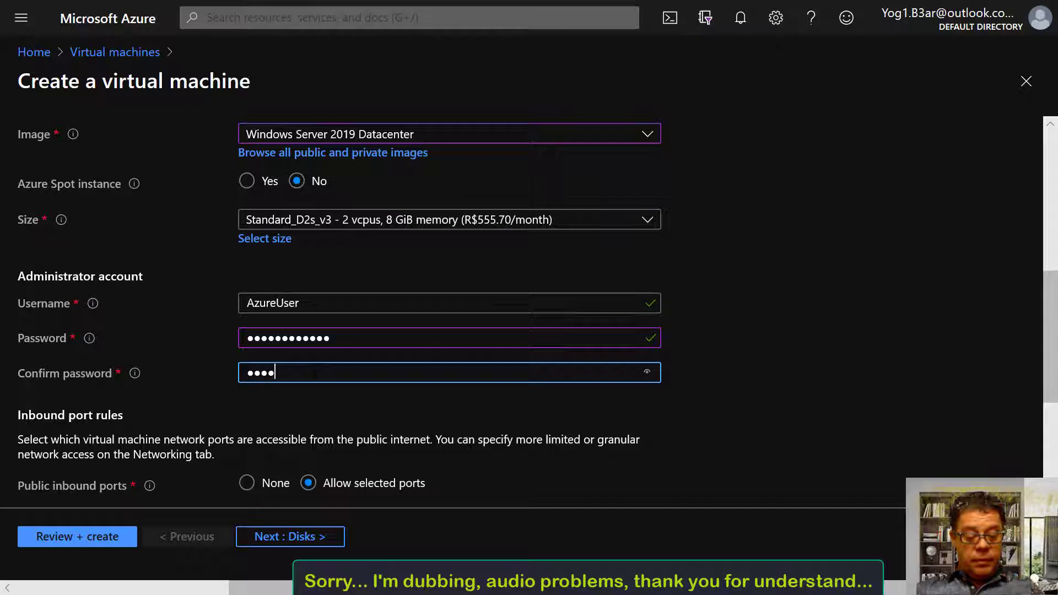
pyautogui.write('word1')
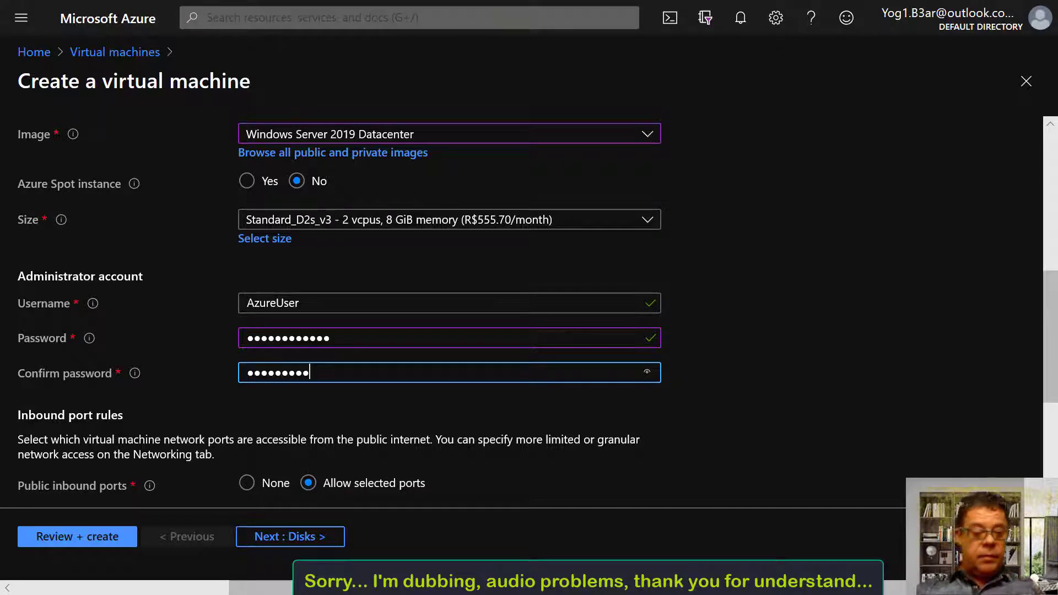
pyautogui.write('23!')
pyautogui.scroll(-2, 401, 375)
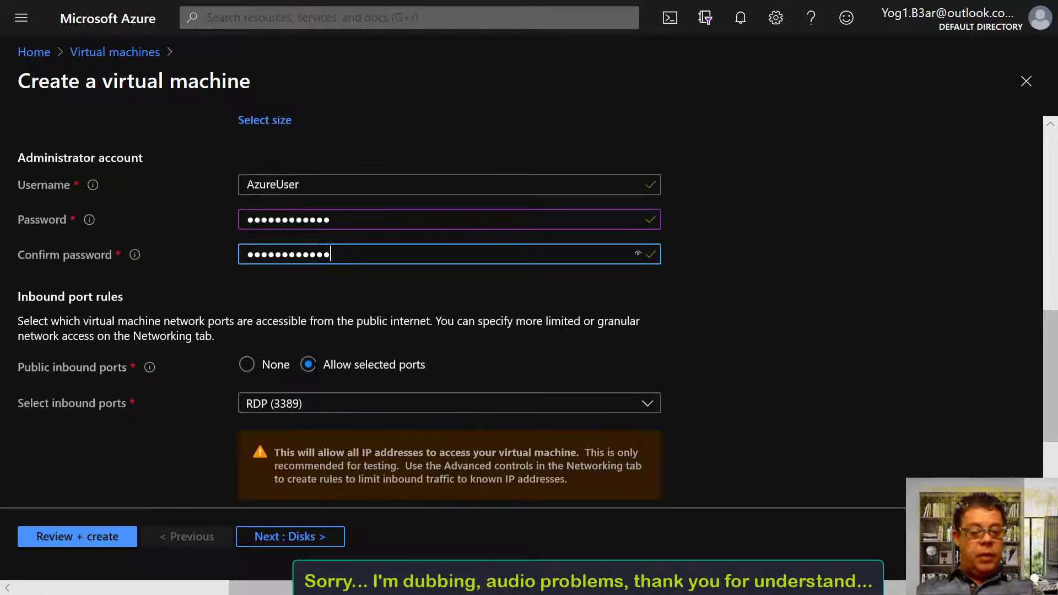
pyautogui.click(309, 412)
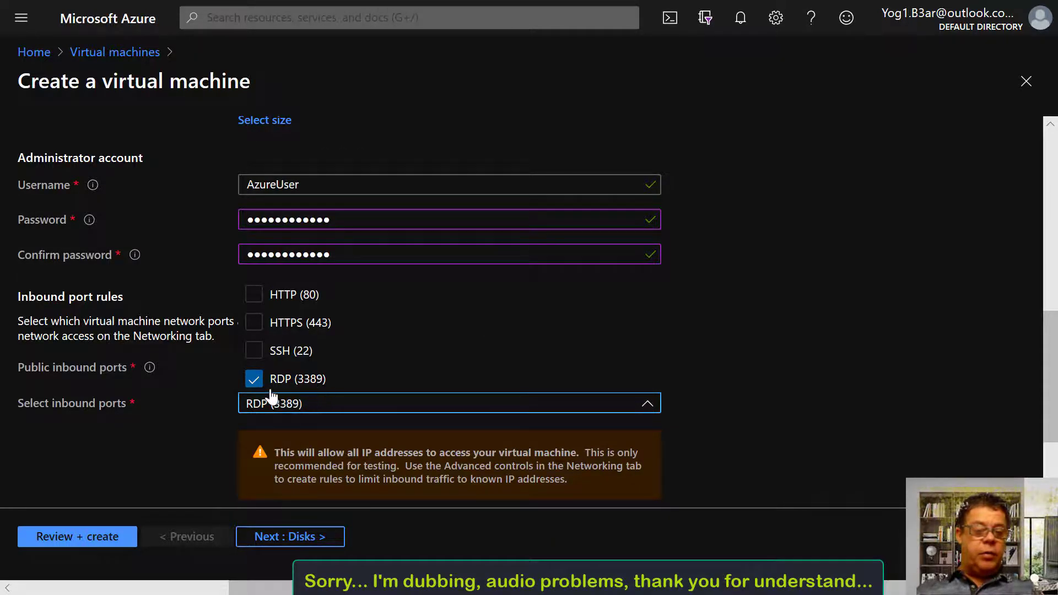
# Leave RDP (3389) as the only inbound port and continue to the Disks tab
pyautogui.click(327, 408)
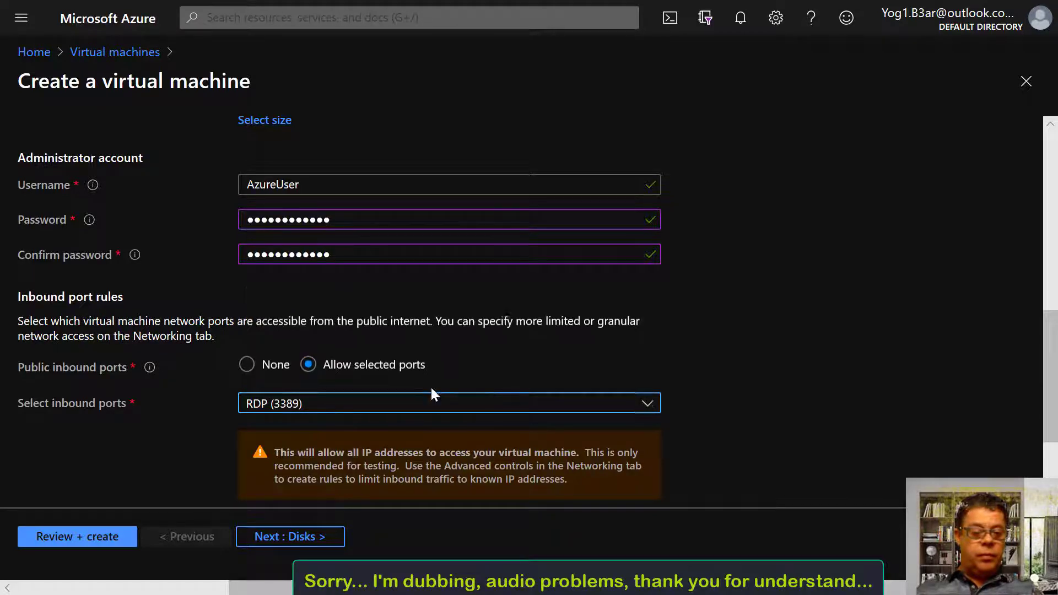
pyautogui.scroll(-3, 314, 499)
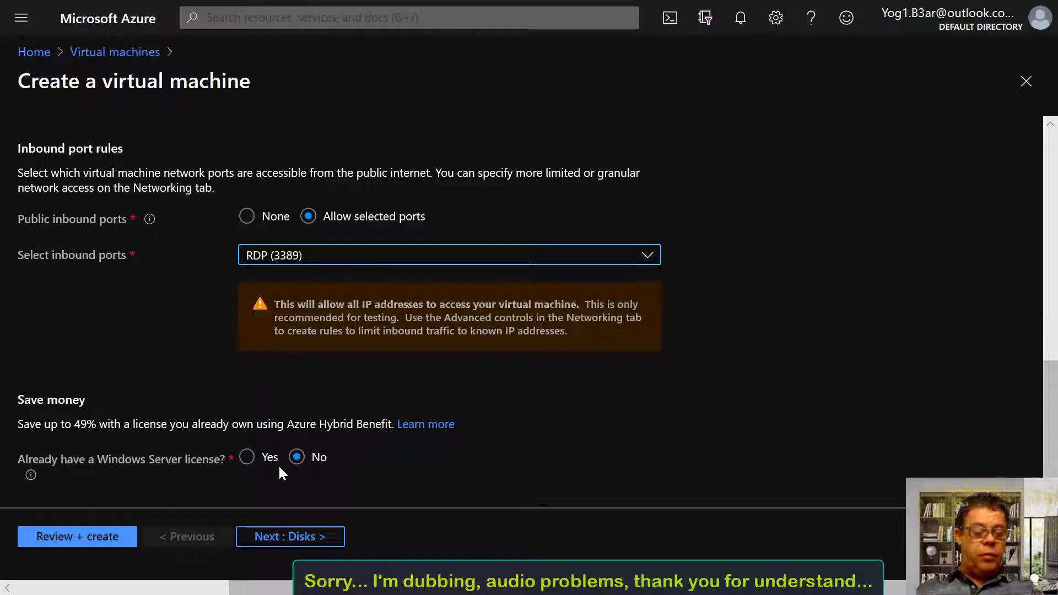
pyautogui.click(283, 542)
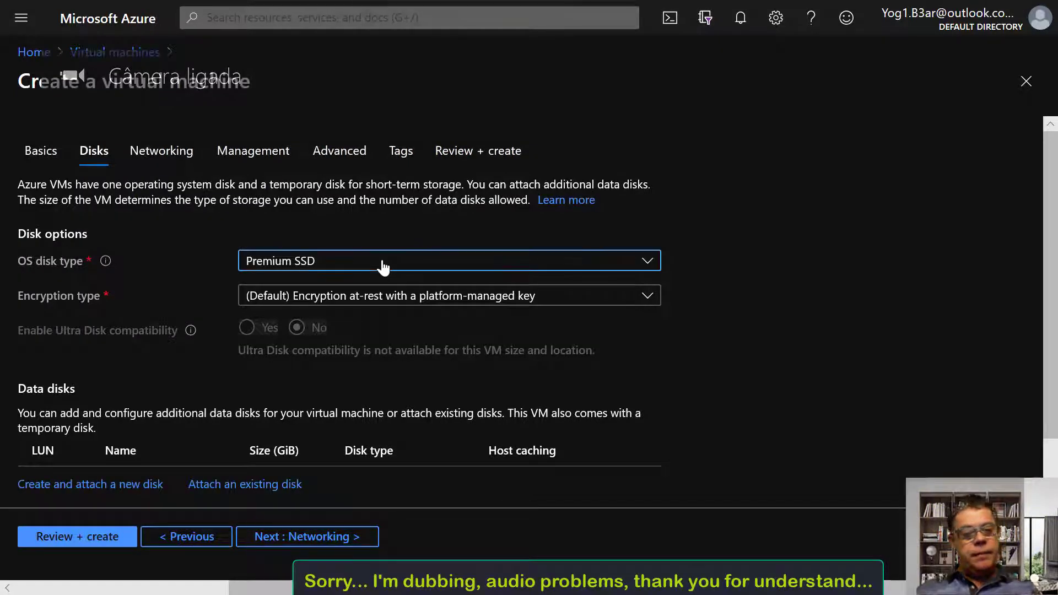
# Keep Premium SSD as the VM's OS disk type
pyautogui.click(385, 267)
pyautogui.click(384, 268)
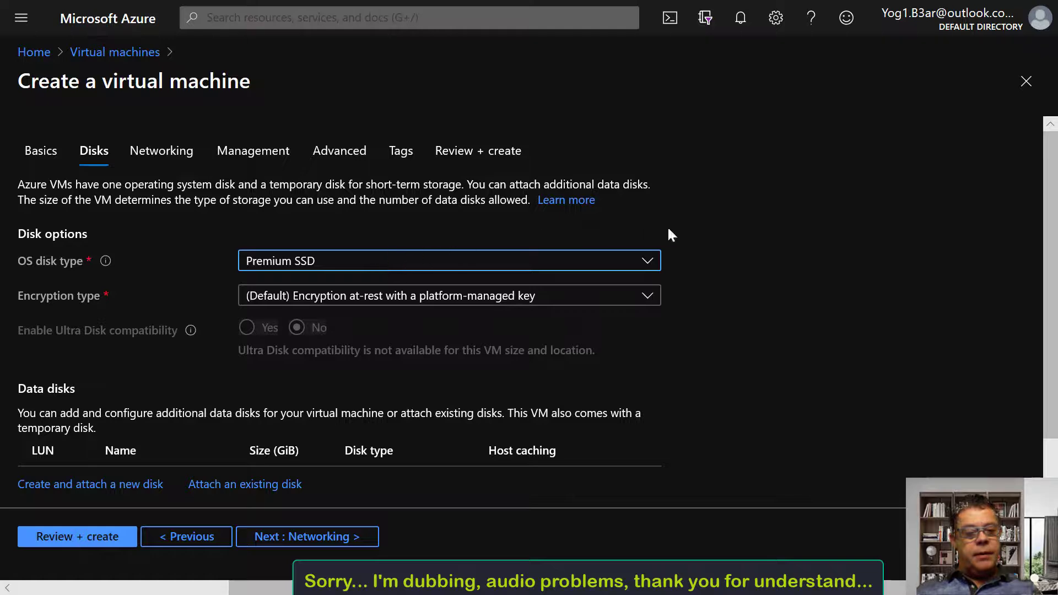
pyautogui.click(758, 236)
pyautogui.scroll(-1, 766, 295)
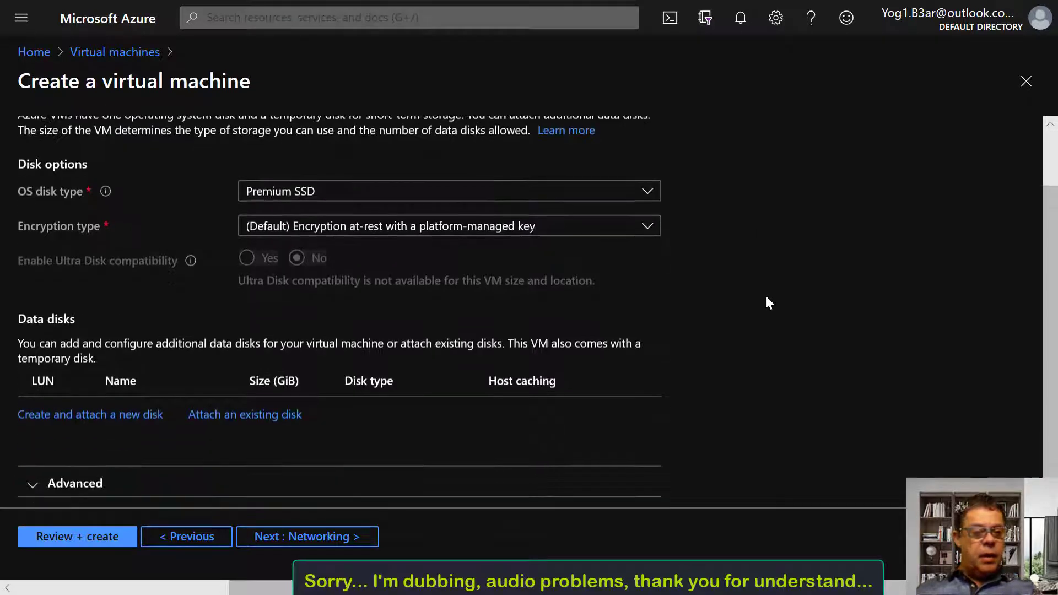
pyautogui.scroll(1, 717, 286)
# Accept the default new virtual network, subnet and public IP settings on Networking
pyautogui.click(292, 543)
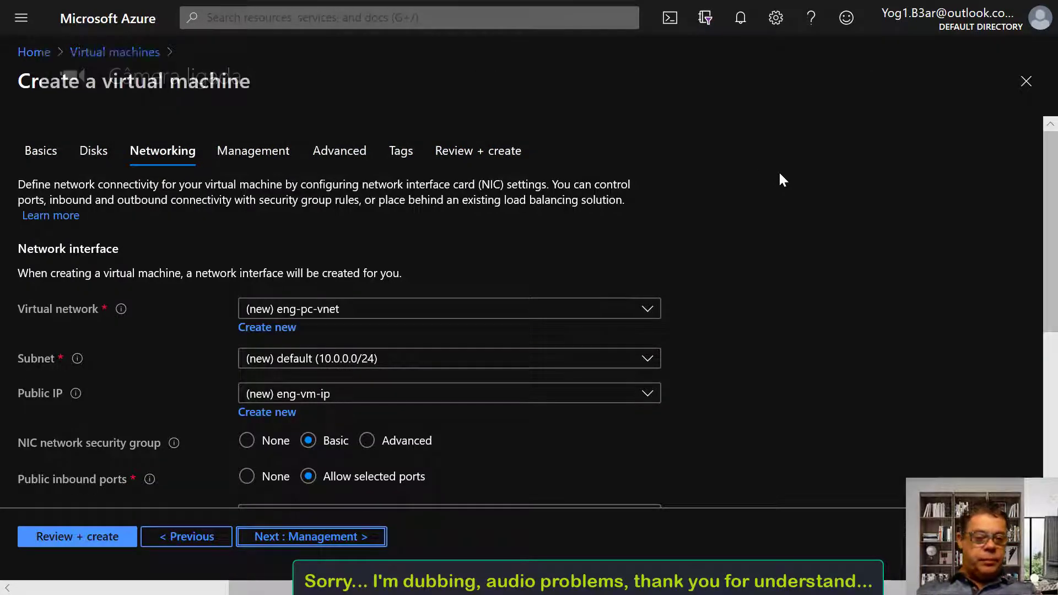
pyautogui.scroll(-1, 600, 231)
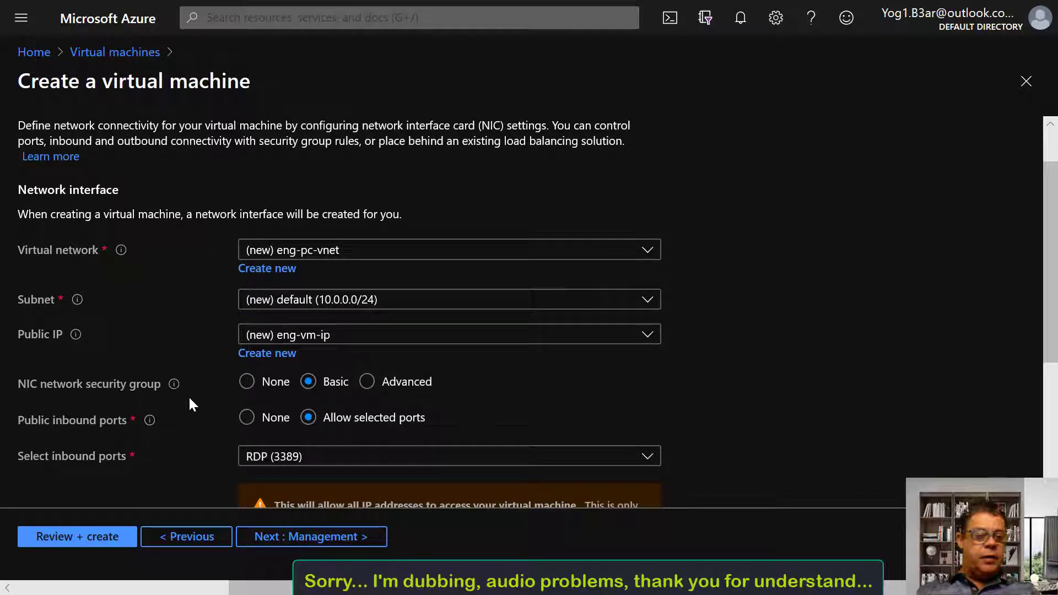
pyautogui.scroll(-1, 501, 331)
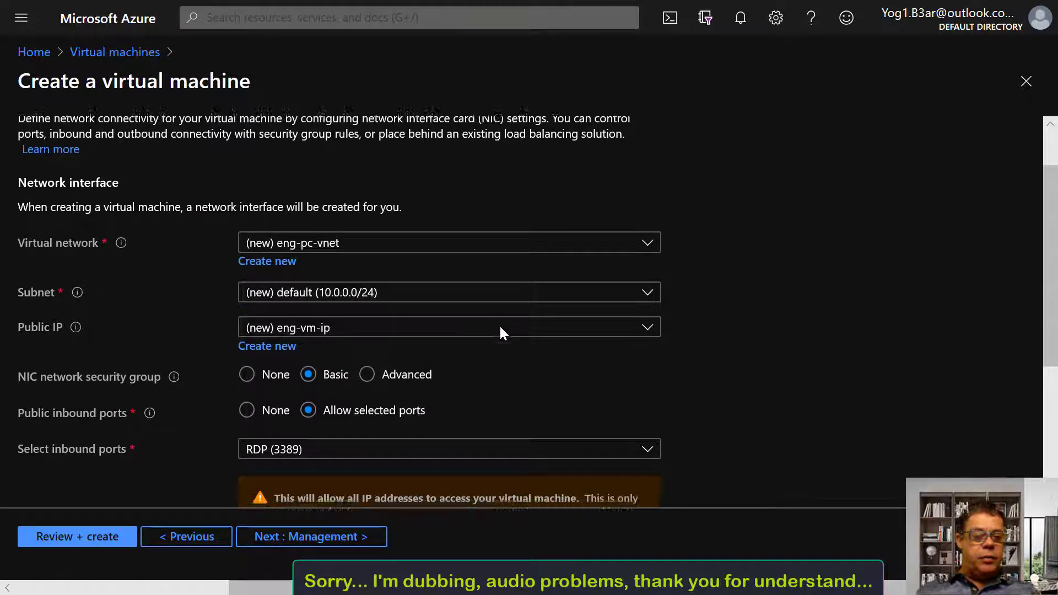
pyautogui.click(300, 533)
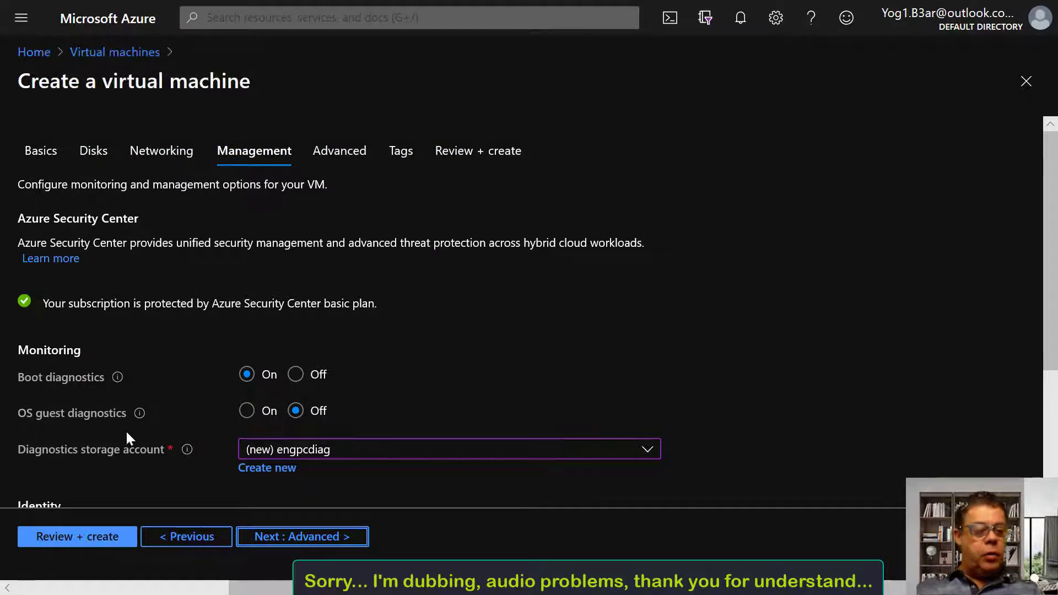
# Check the info tips on the Management options, keeping boot diagnostics on and everything else default
pyautogui.scroll(-1, 218, 423)
pyautogui.scroll(-2, 306, 364)
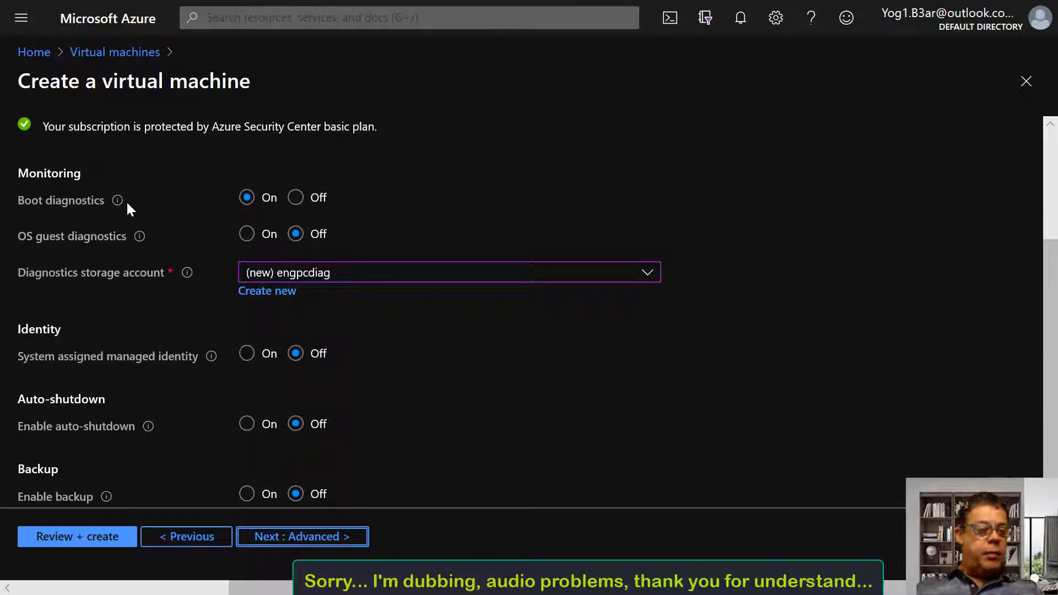
pyautogui.moveTo(117, 202)
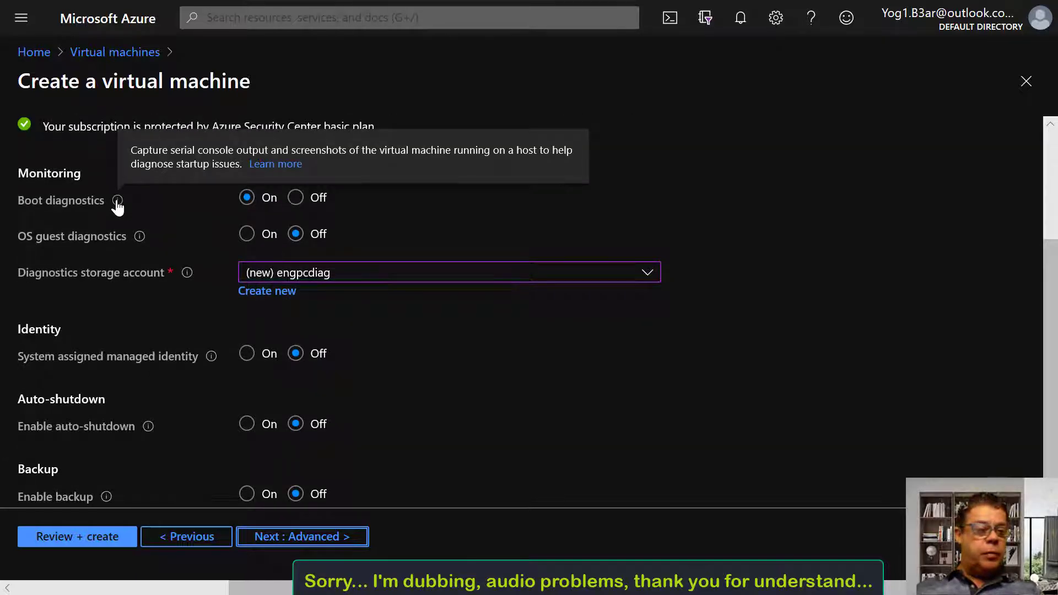
pyautogui.moveTo(136, 237)
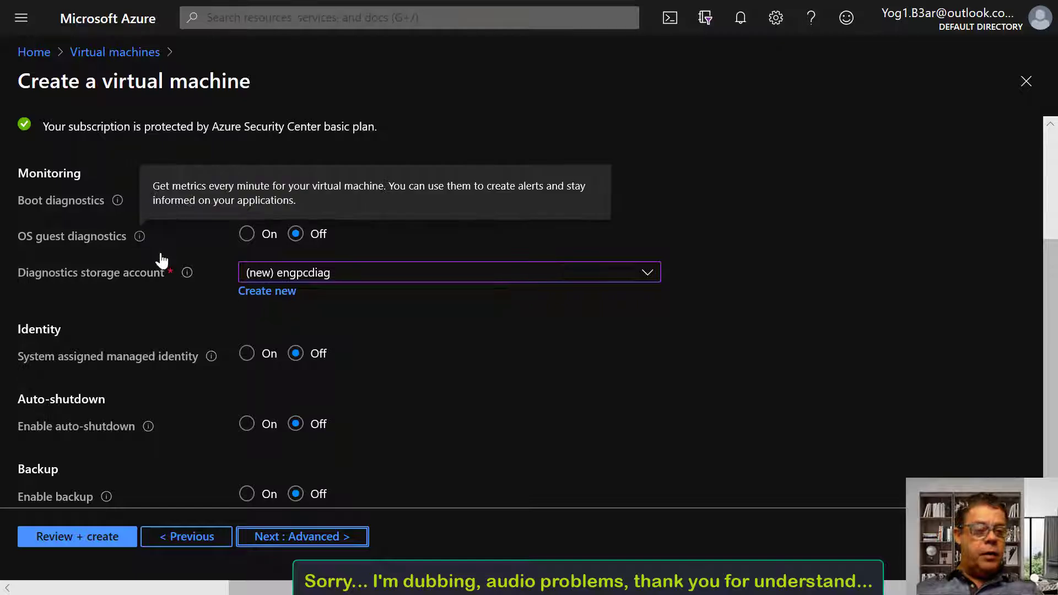
pyautogui.moveTo(187, 276)
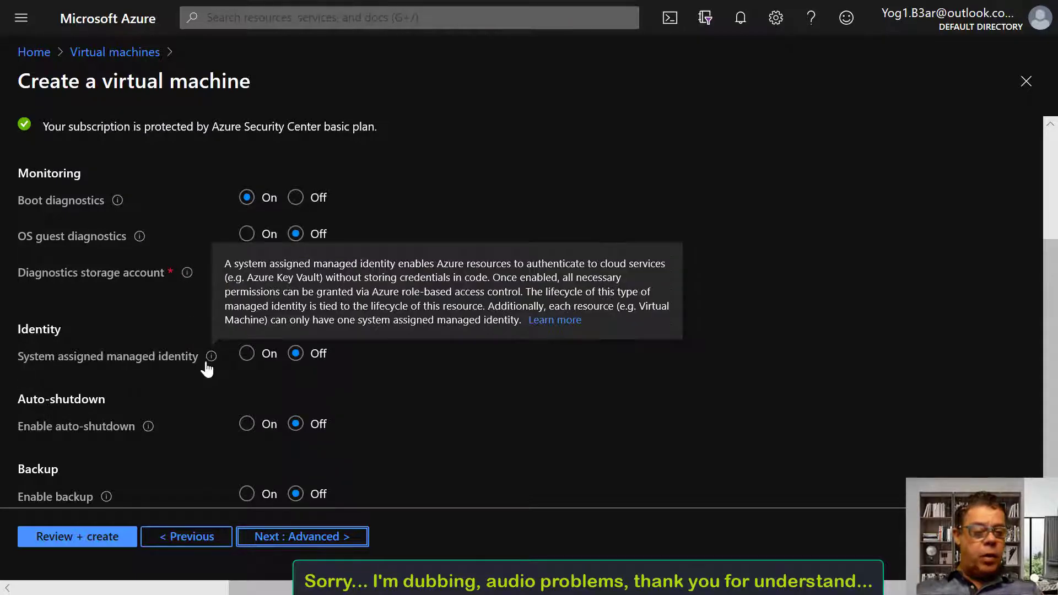
pyautogui.moveTo(149, 435)
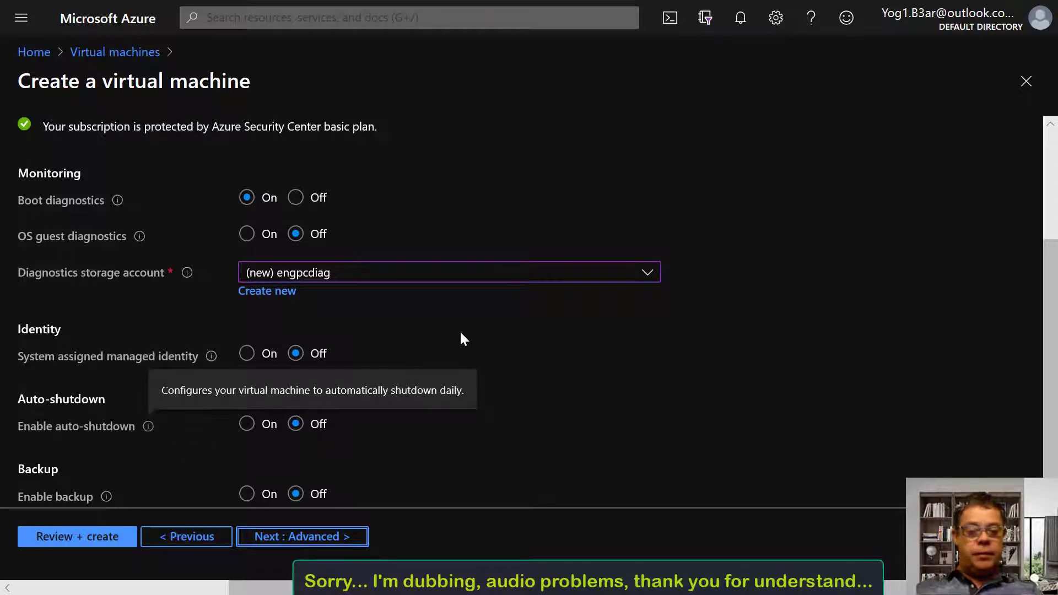
pyautogui.click(322, 536)
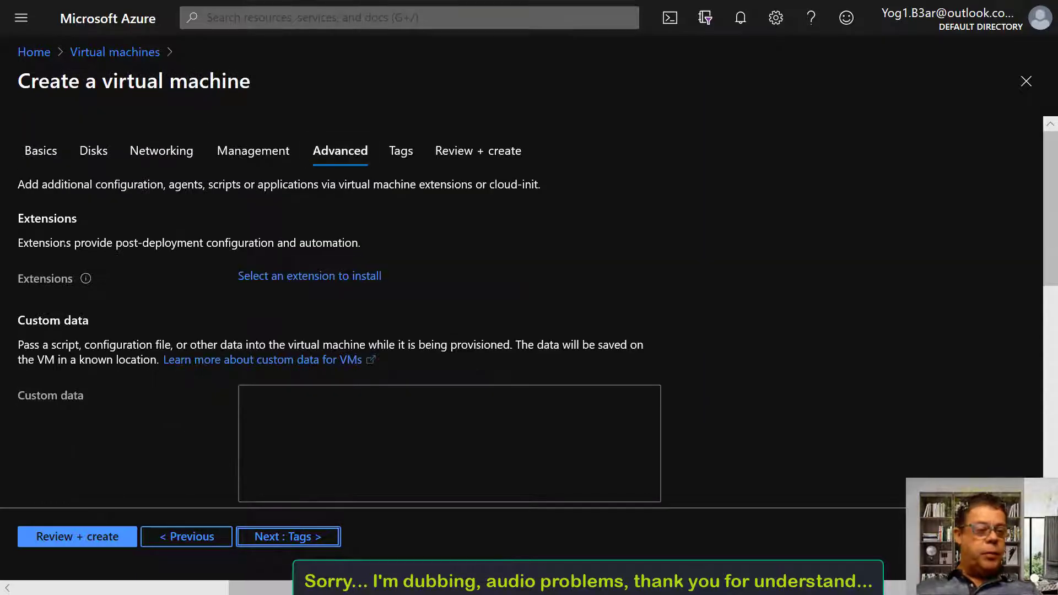
# Leave the Advanced tab with no extensions or custom data, moving on to Tags
pyautogui.moveTo(24, 219); pyautogui.dragTo(54, 220)
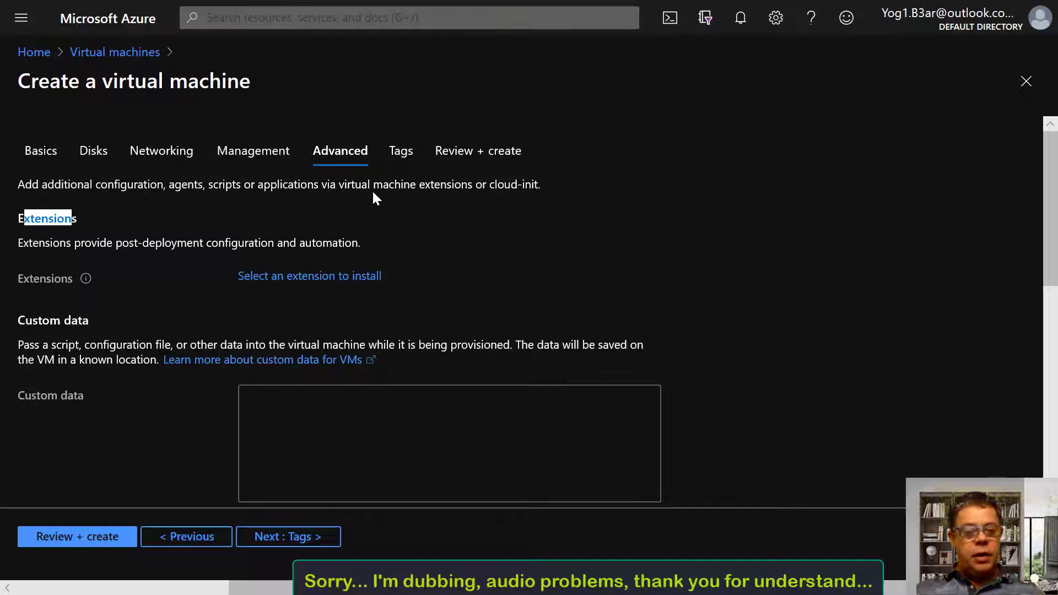
pyautogui.scroll(-2, 391, 250)
pyautogui.scroll(2, 391, 253)
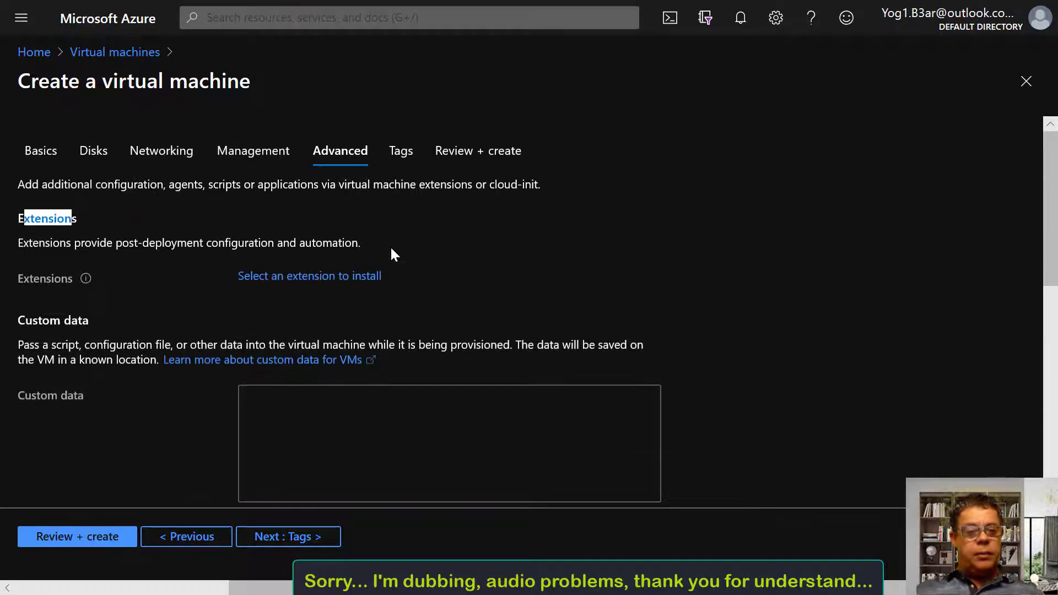
pyautogui.click(409, 157)
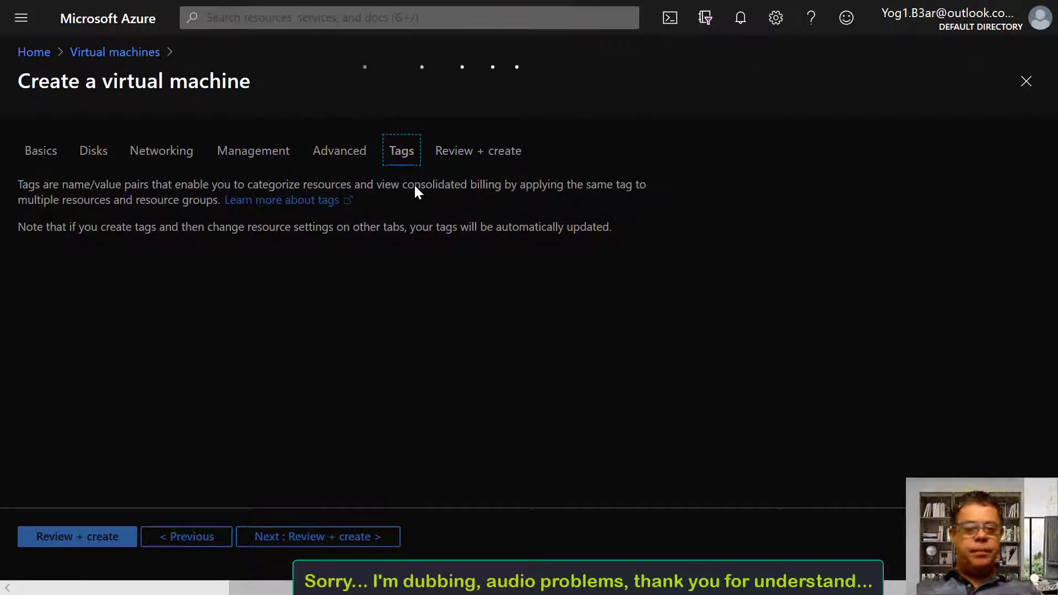
# Review the configuration and create eng-vm in resource group eng-pc
pyautogui.click(451, 156)
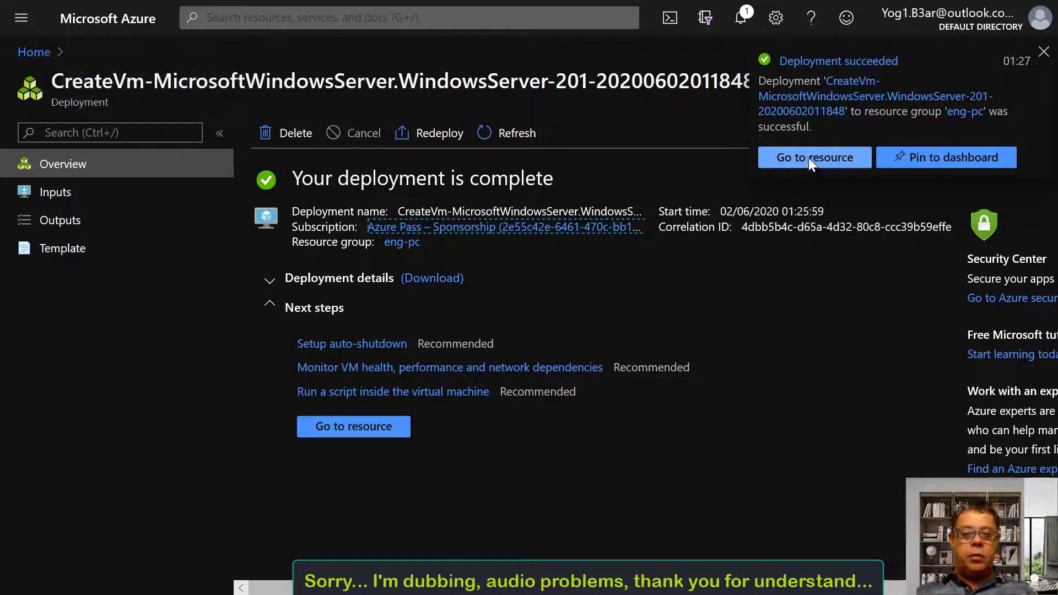
# Open eng-vm, copy its public IP 13.90.39.181, and start typing an mstsc command in Run
pyautogui.click(348, 433)
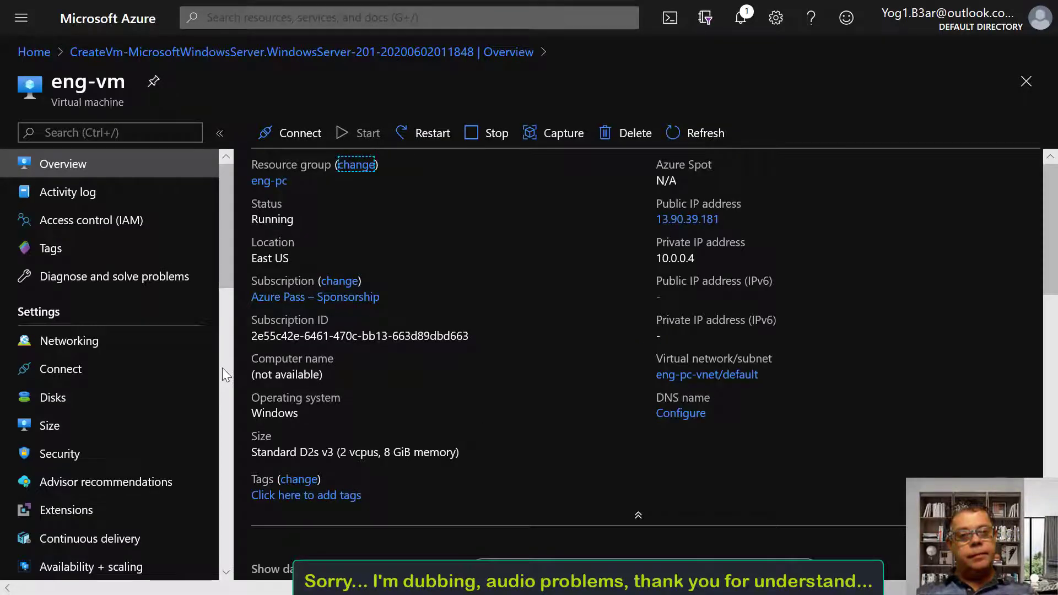
pyautogui.press('Tab')
pyautogui.hotkey('ctrl', 'c')
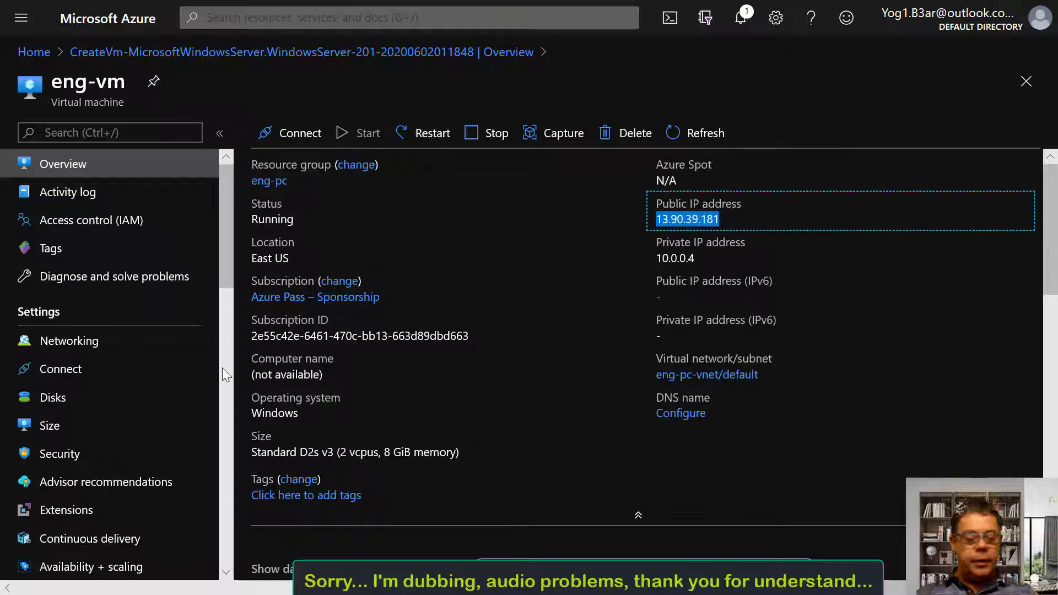
pyautogui.hotkey('shift', 'F10')
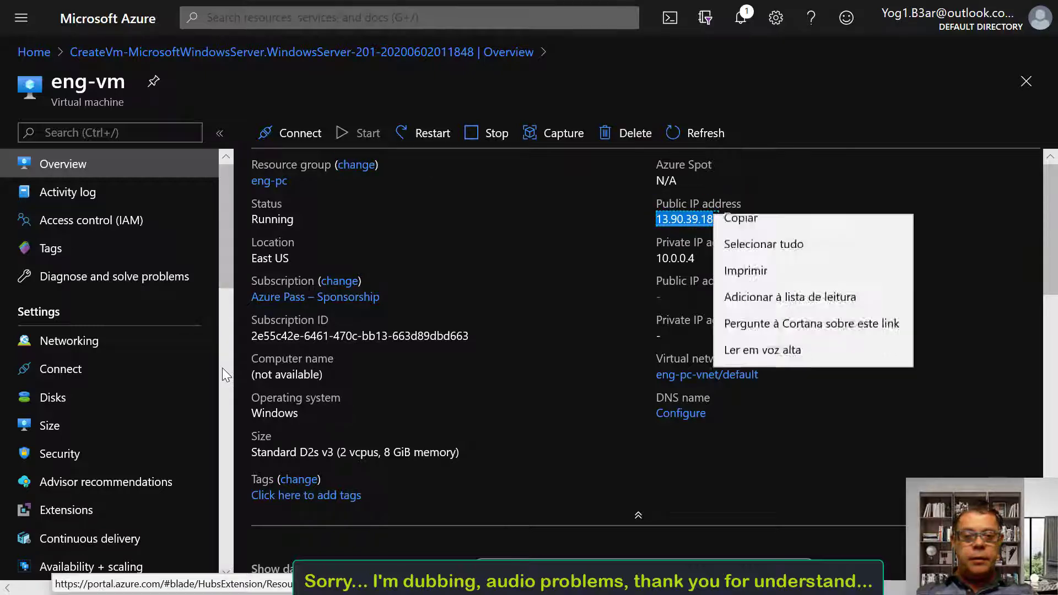
pyautogui.press('Escape')
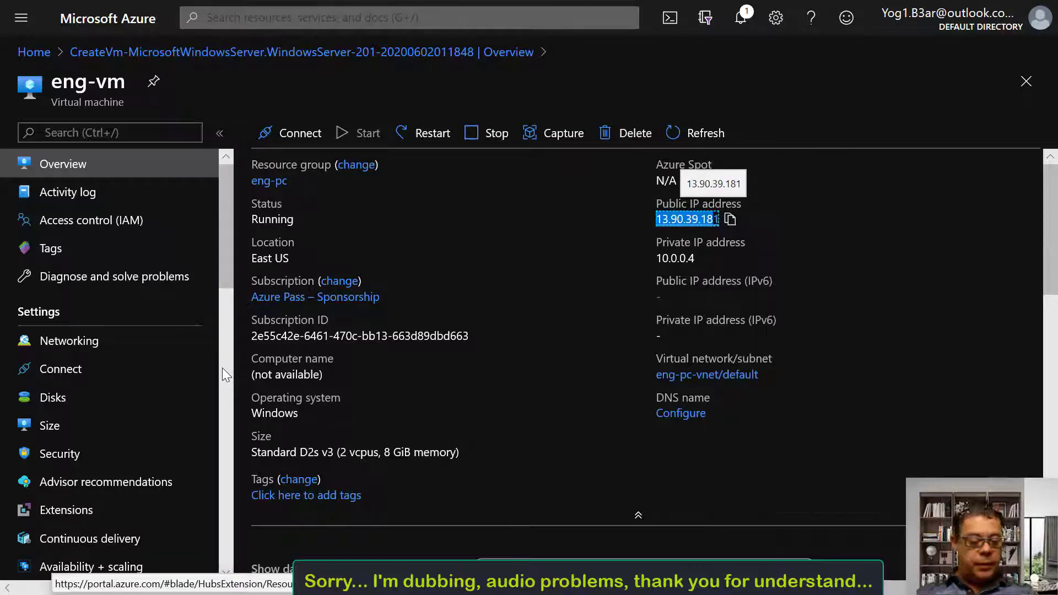
pyautogui.press('super+r')
pyautogui.write('mst')
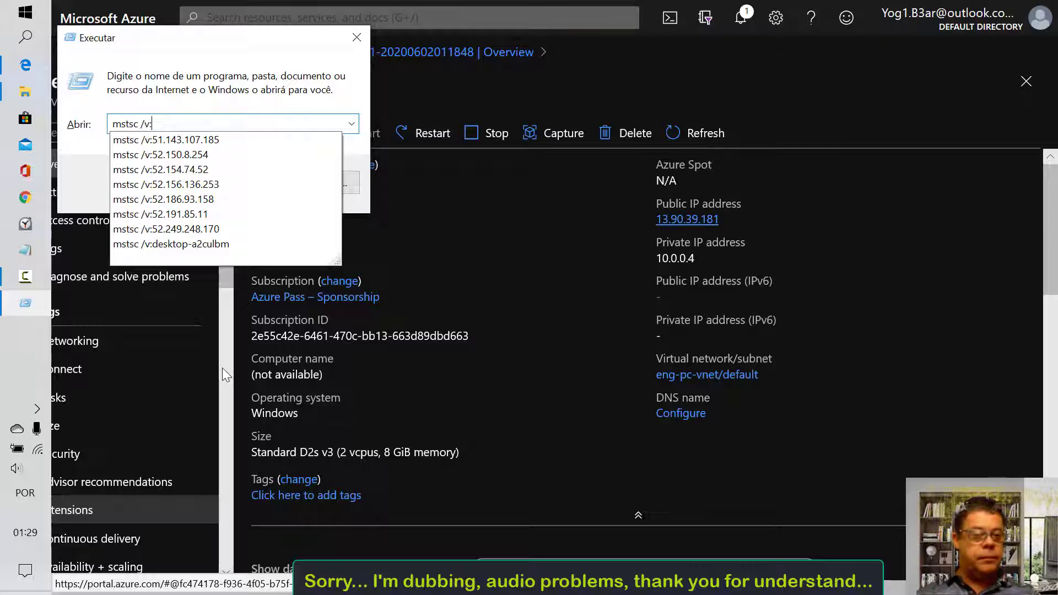
# Connect with mstsc /v:13.90.39.181 as azureuser with the admin password, accepting the certificate
pyautogui.hotkey('ctrl', 'v')
pyautogui.press('Return')
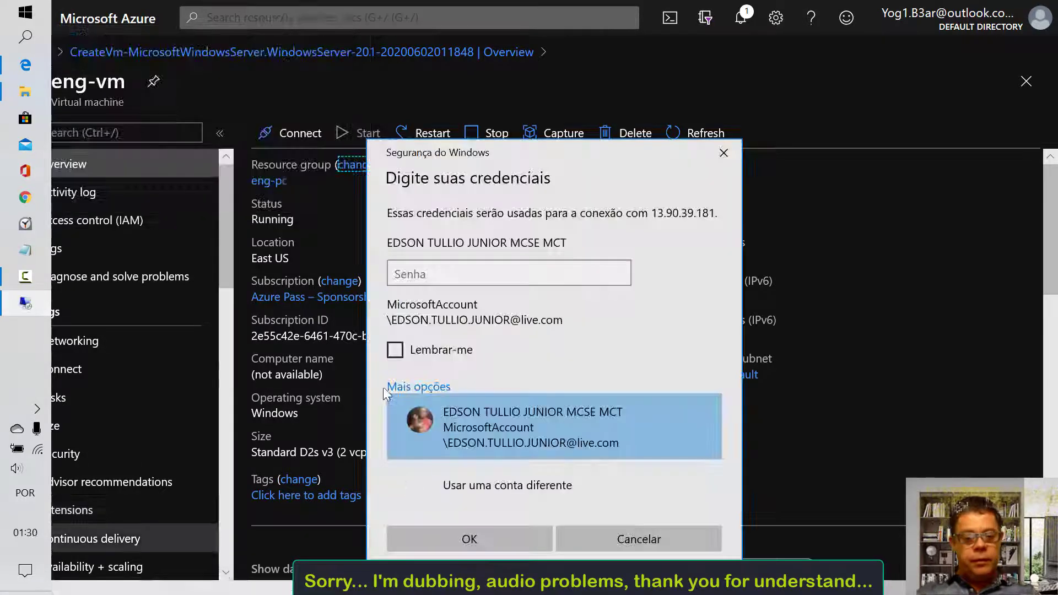
pyautogui.click(474, 484)
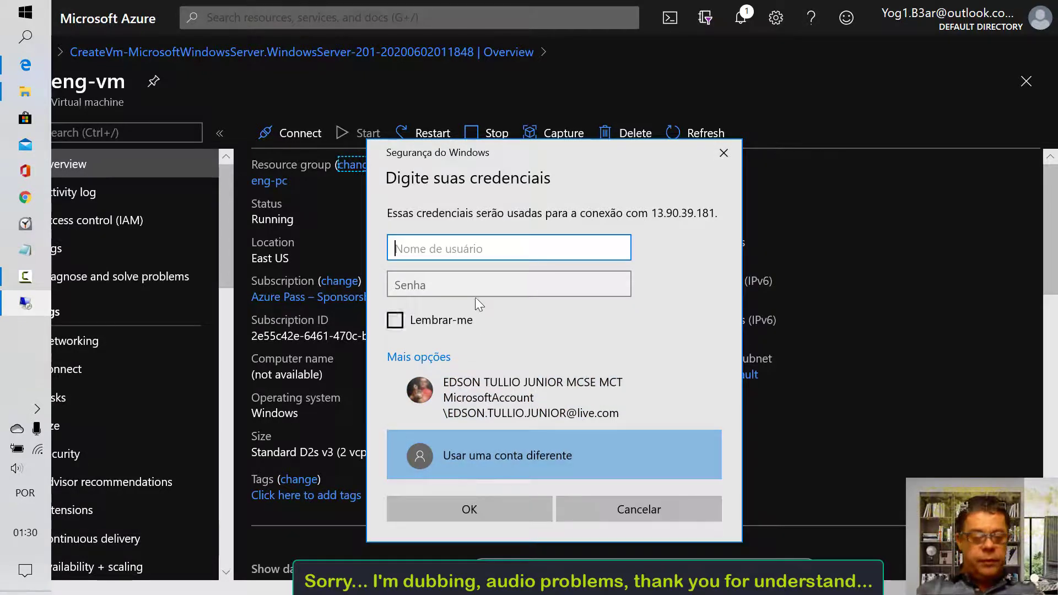
pyautogui.write('azureuser')
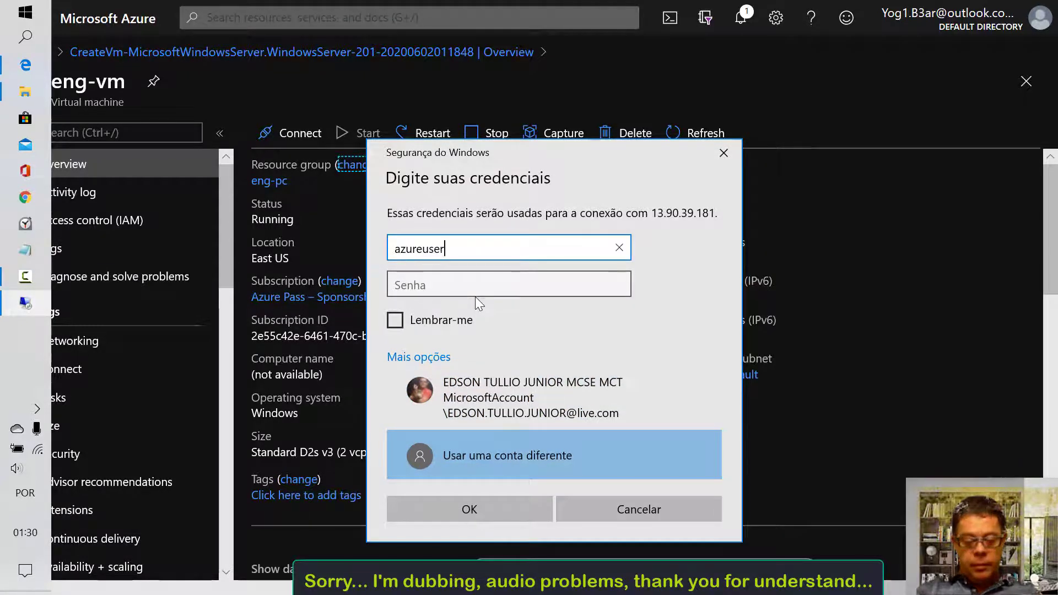
pyautogui.press('Tab')
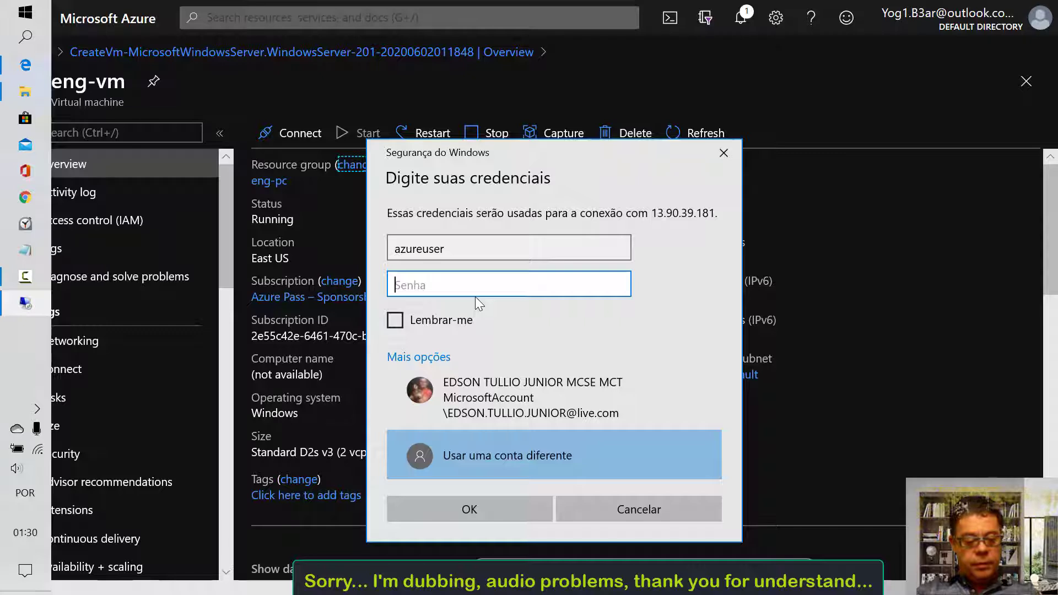
pyautogui.write('****')
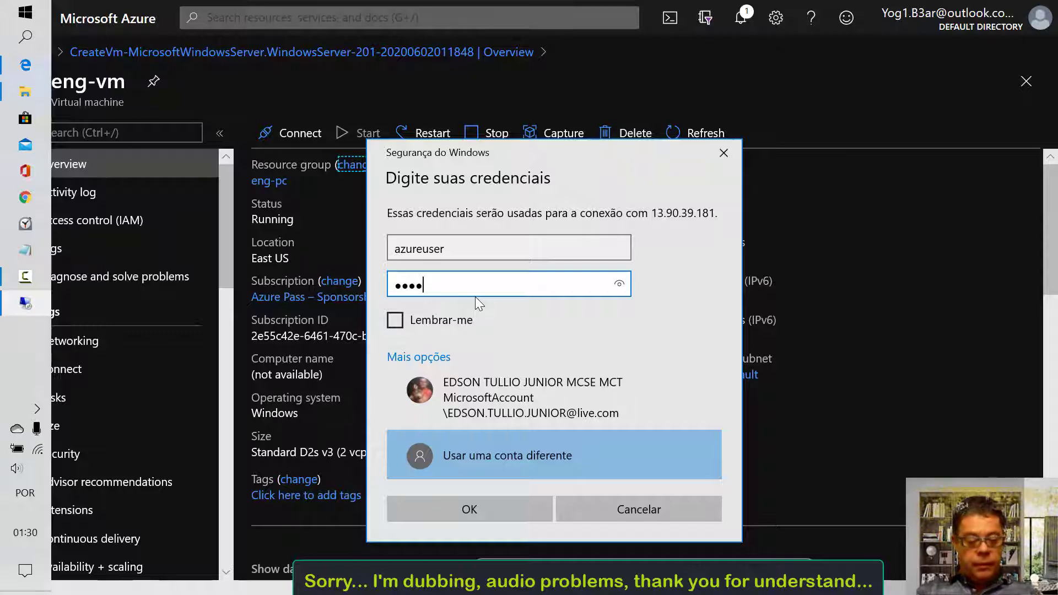
pyautogui.write('********')
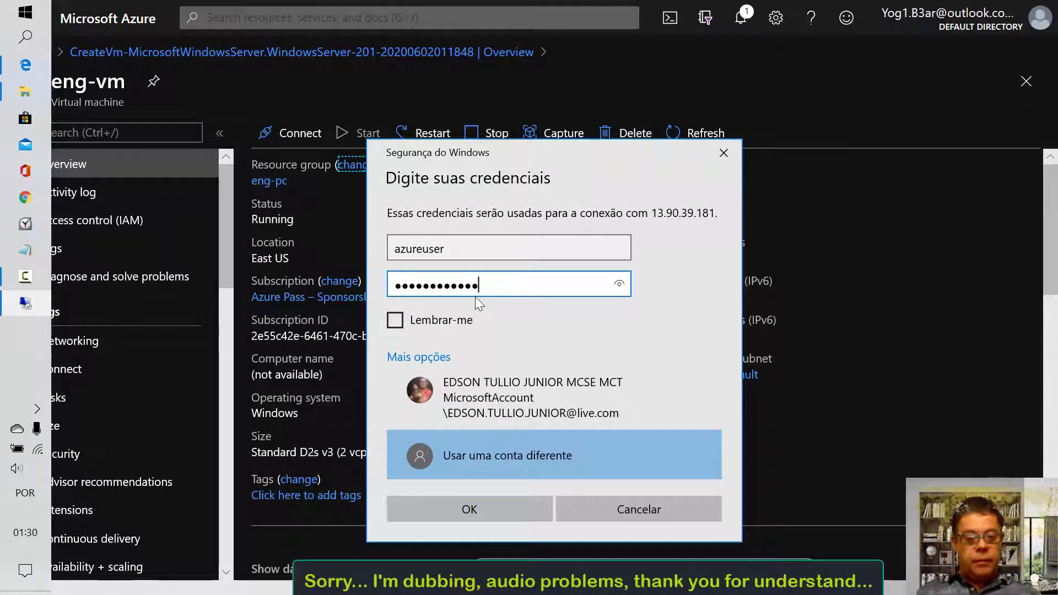
pyautogui.click(469, 507)
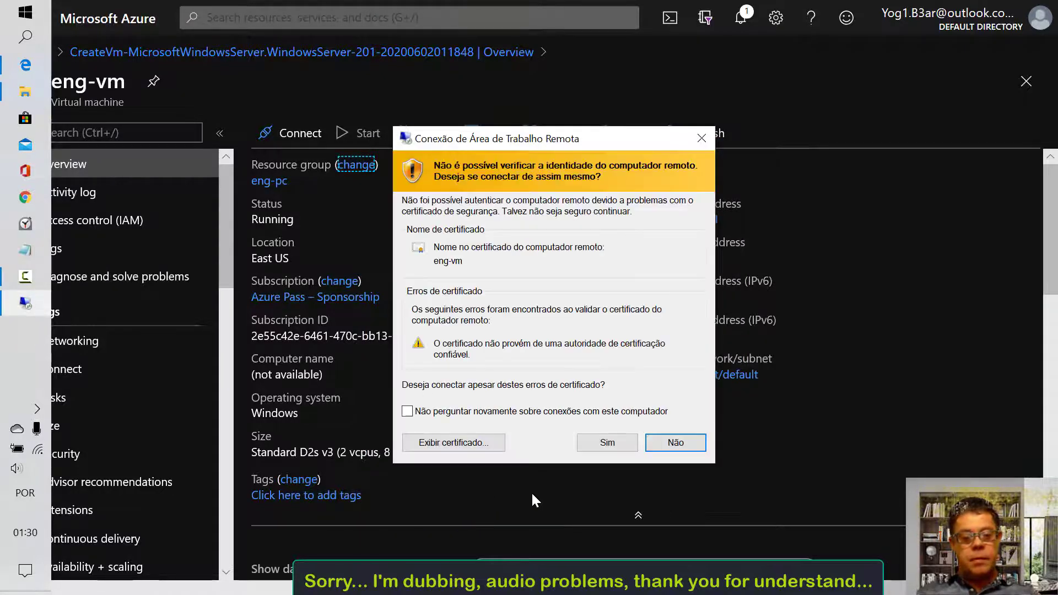
pyautogui.click(606, 443)
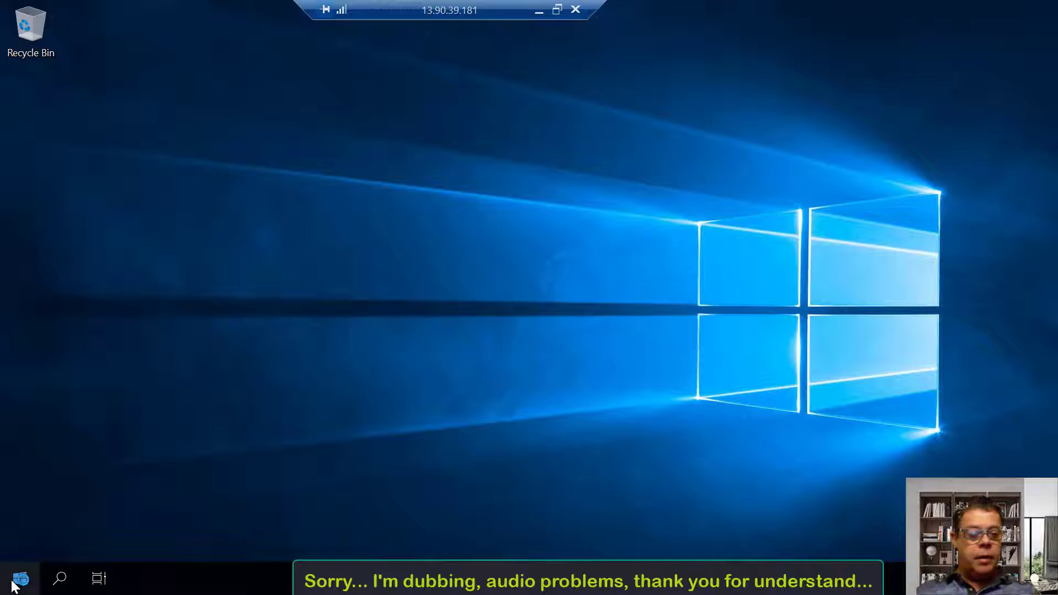
# Run winver to check the Windows version, dismiss the Admin Center popup, and open Local Server
pyautogui.rightClick(16, 582)
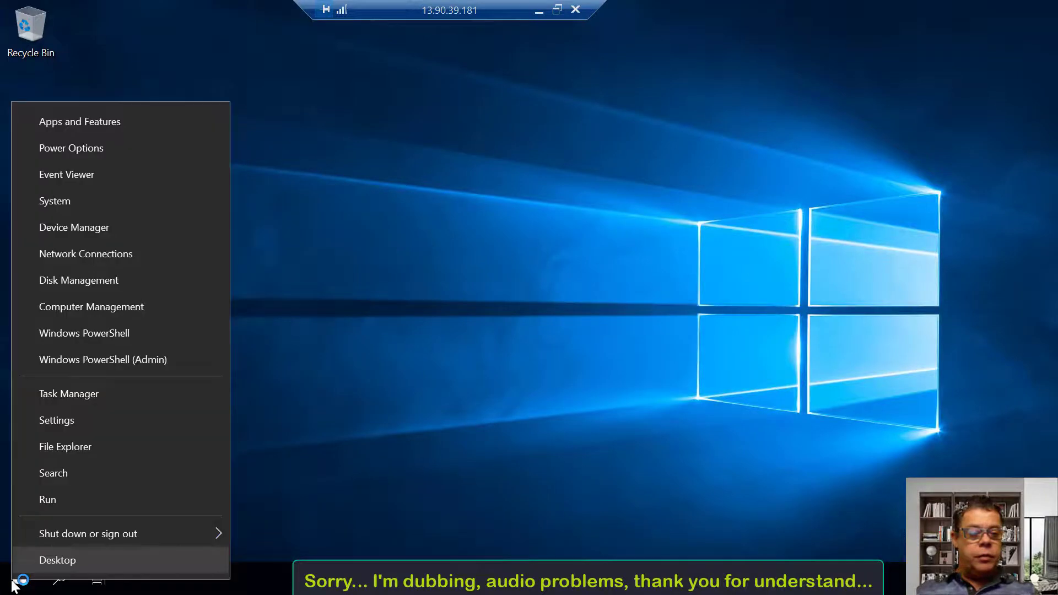
pyautogui.click(82, 499)
pyautogui.write('win')
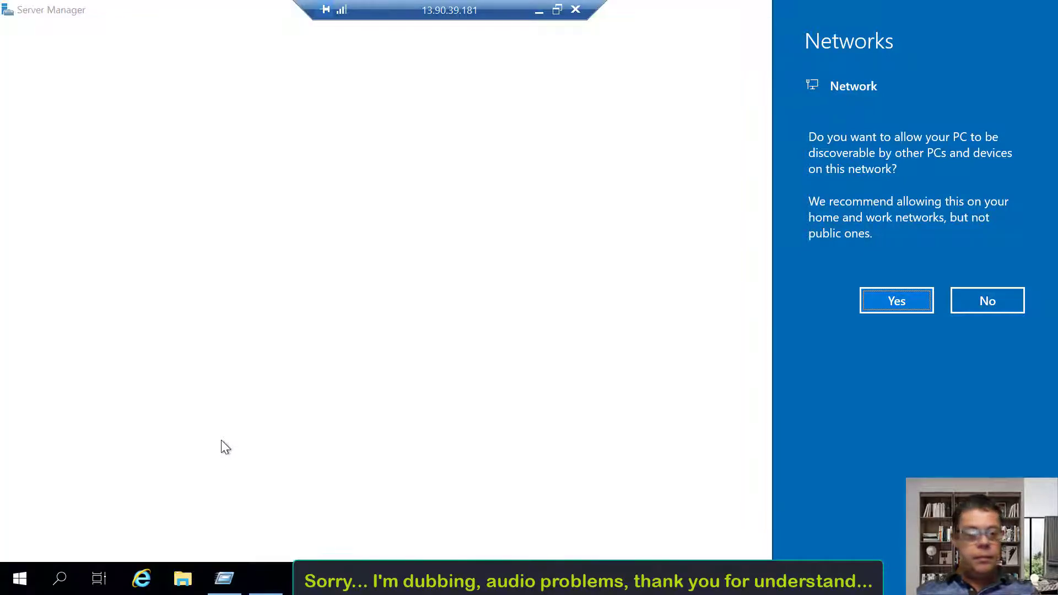
pyautogui.click(223, 443)
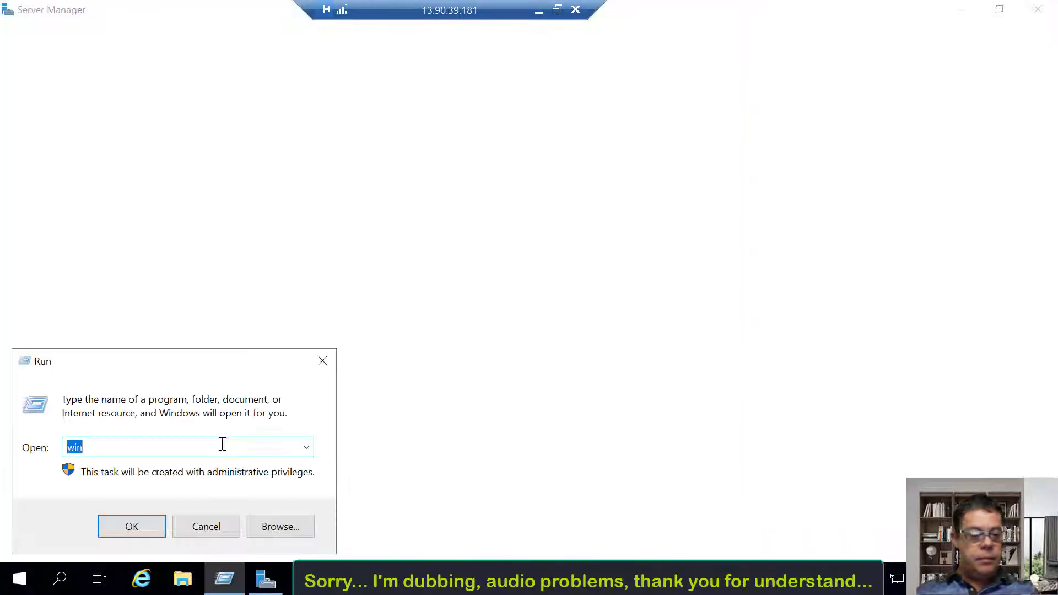
pyautogui.click(195, 441)
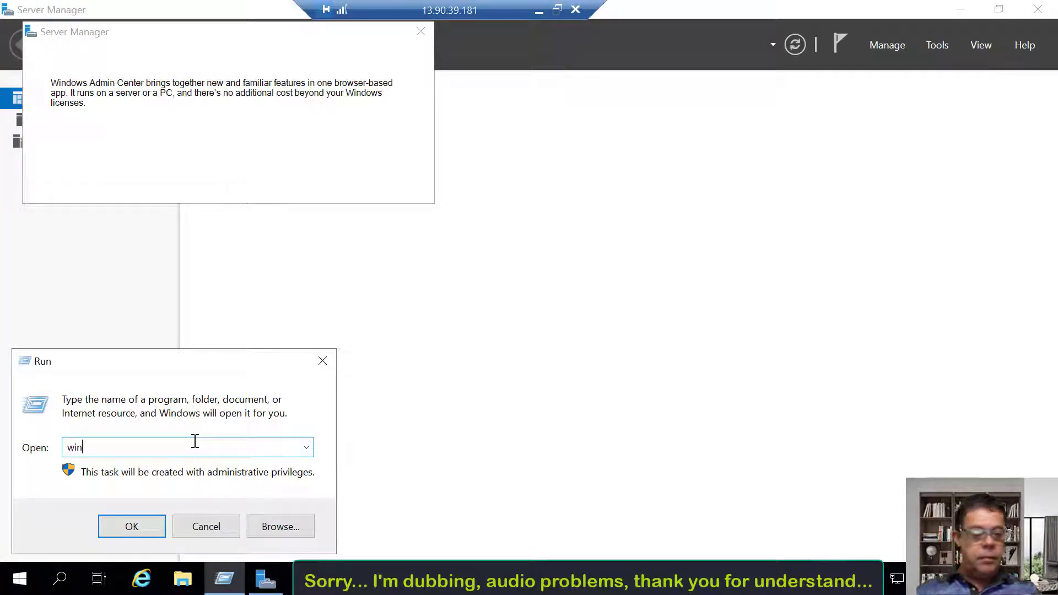
pyautogui.write('ver')
pyautogui.press('Return')
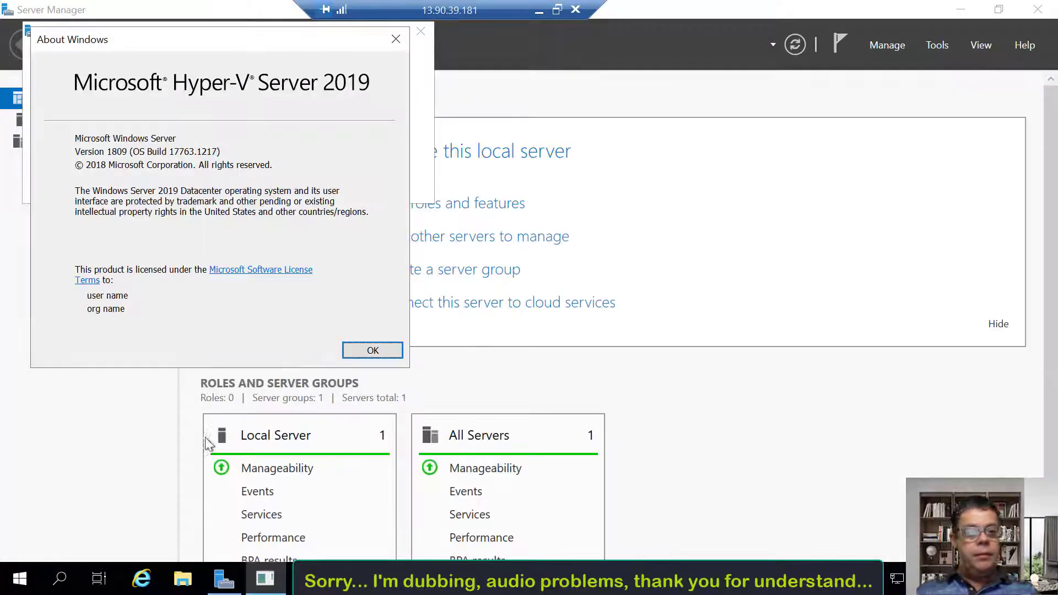
pyautogui.click(370, 349)
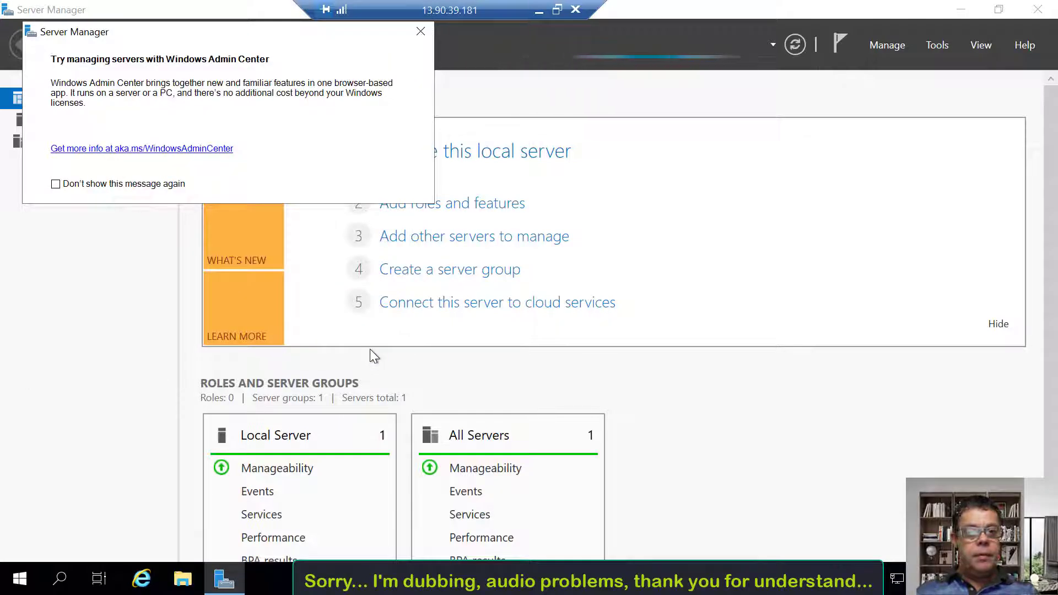
pyautogui.click(422, 31)
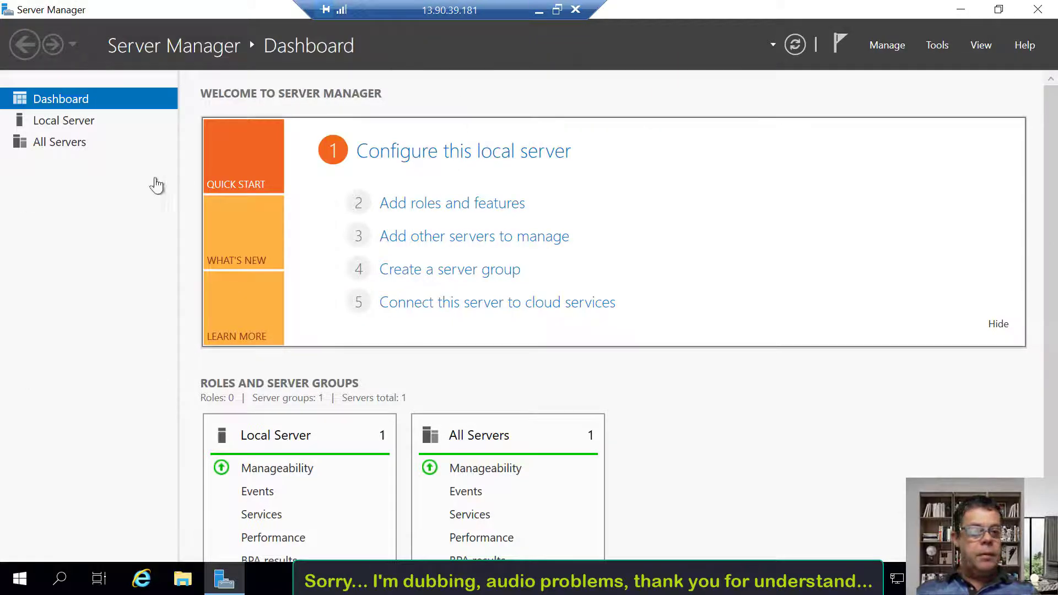
pyautogui.click(83, 122)
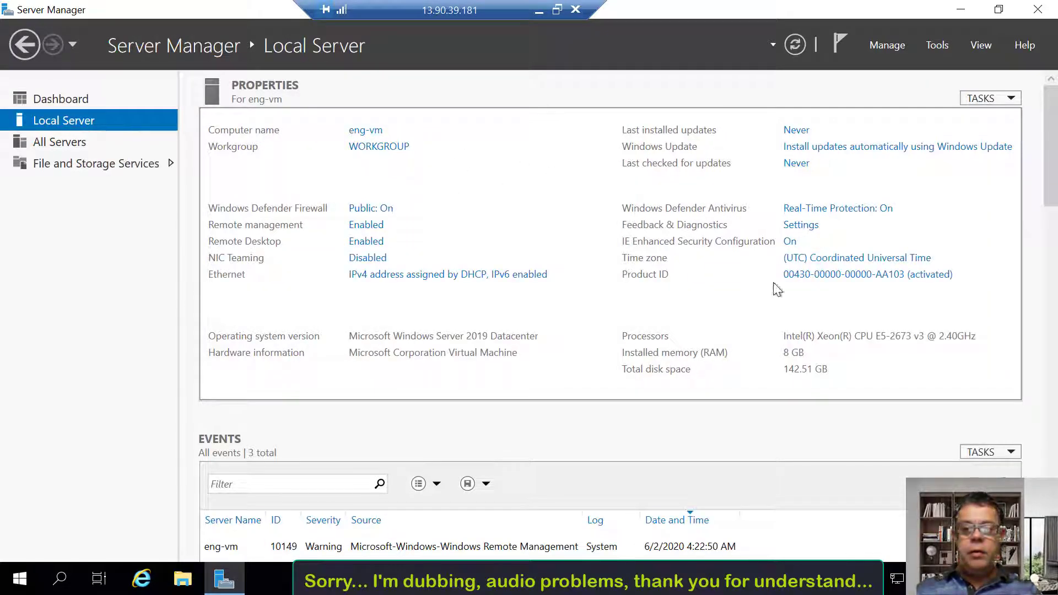
# From the Server Manager dashboard, start Add Roles and Features and advance to Installation Type
pyautogui.click(933, 46)
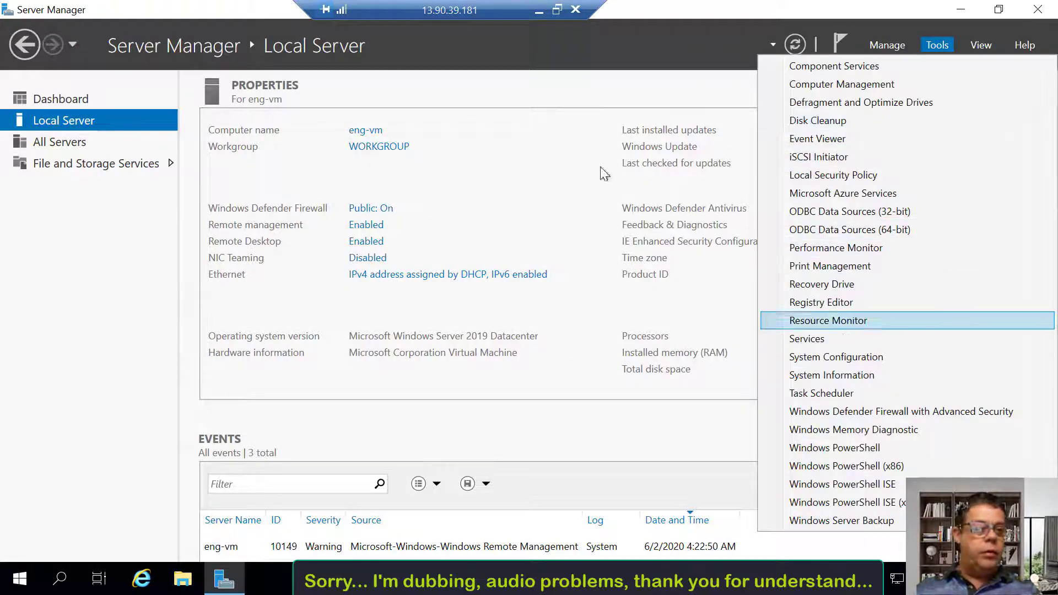
pyautogui.click(40, 103)
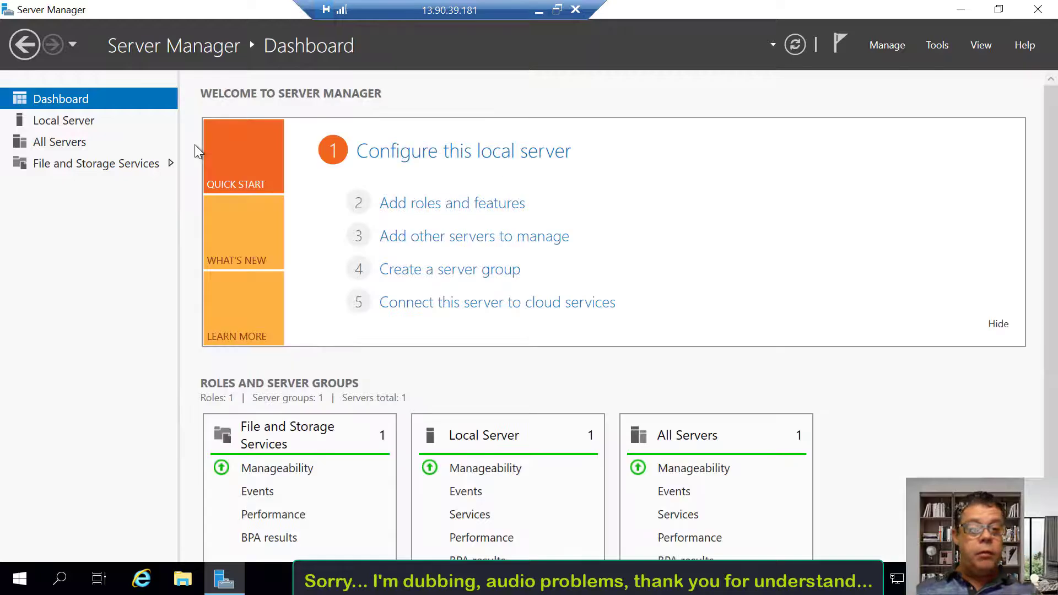
pyautogui.click(401, 204)
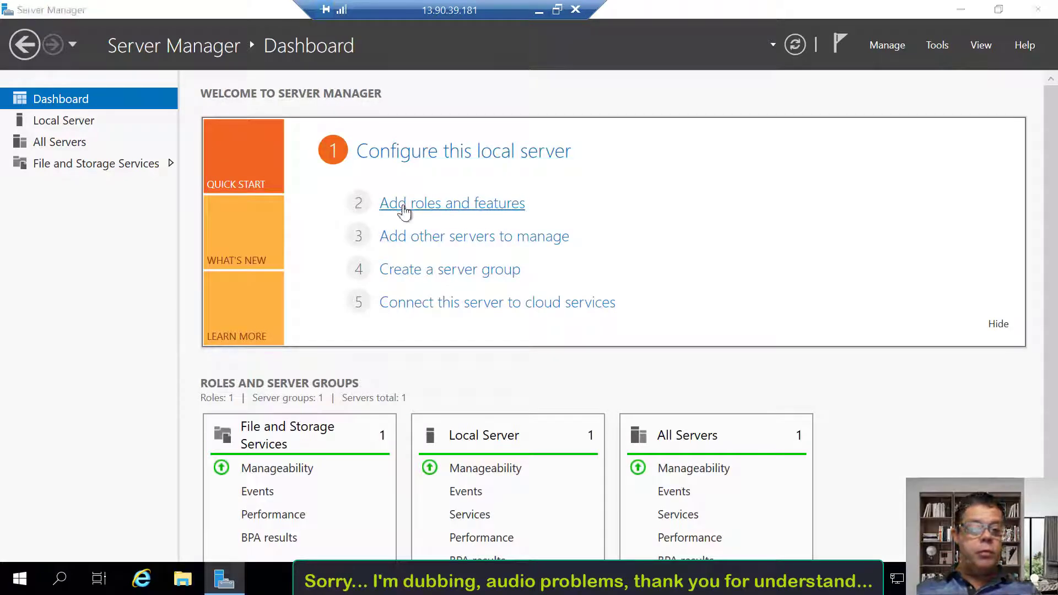
pyautogui.click(488, 488)
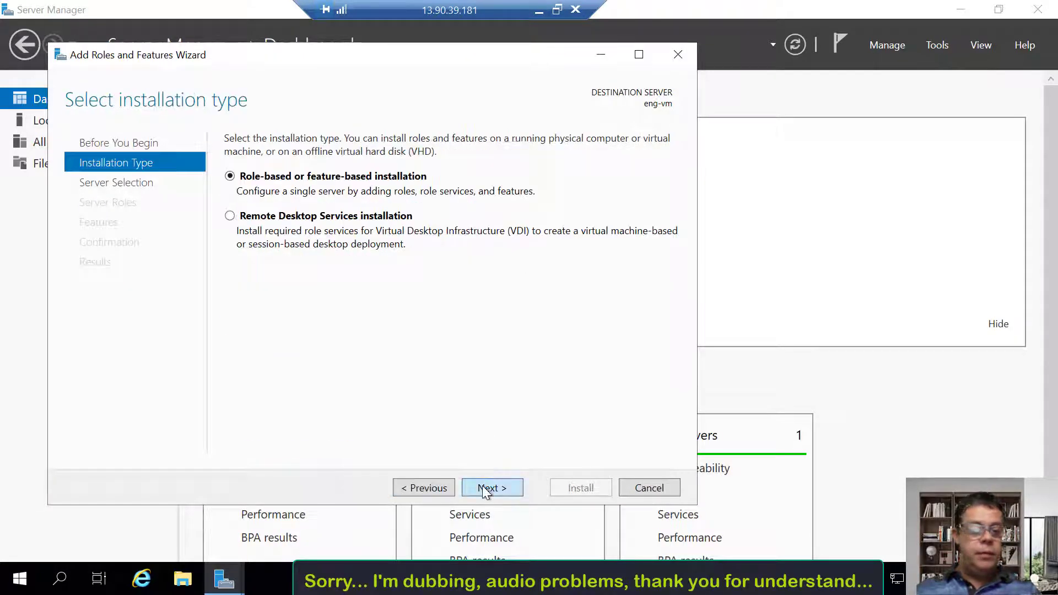
pyautogui.click(18, 579)
pyautogui.rightClick(18, 579)
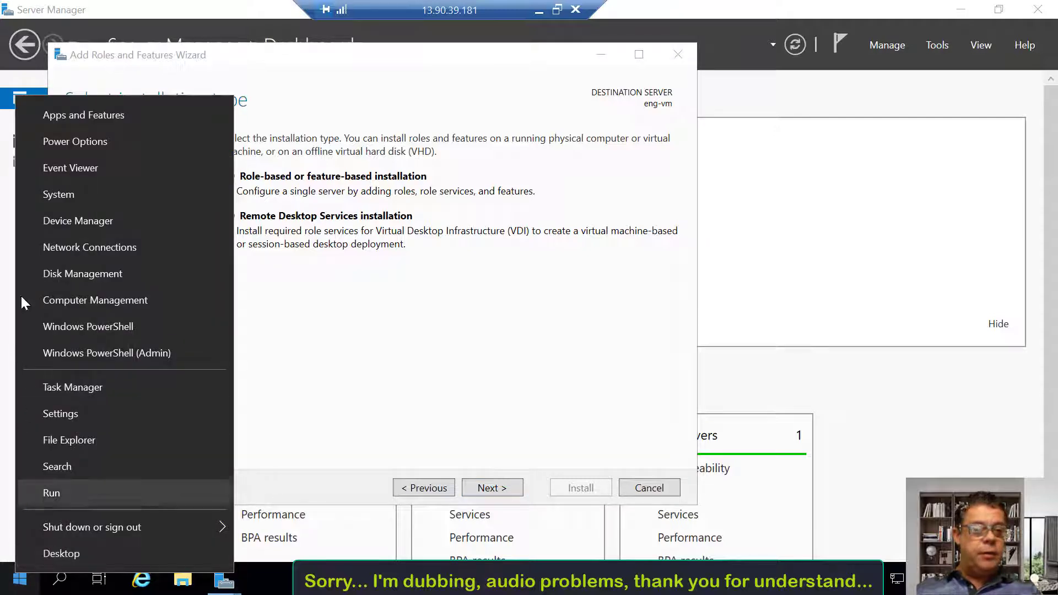
# Read the System About specifications, then close Settings and the Add Roles and Features wizard
pyautogui.click(61, 200)
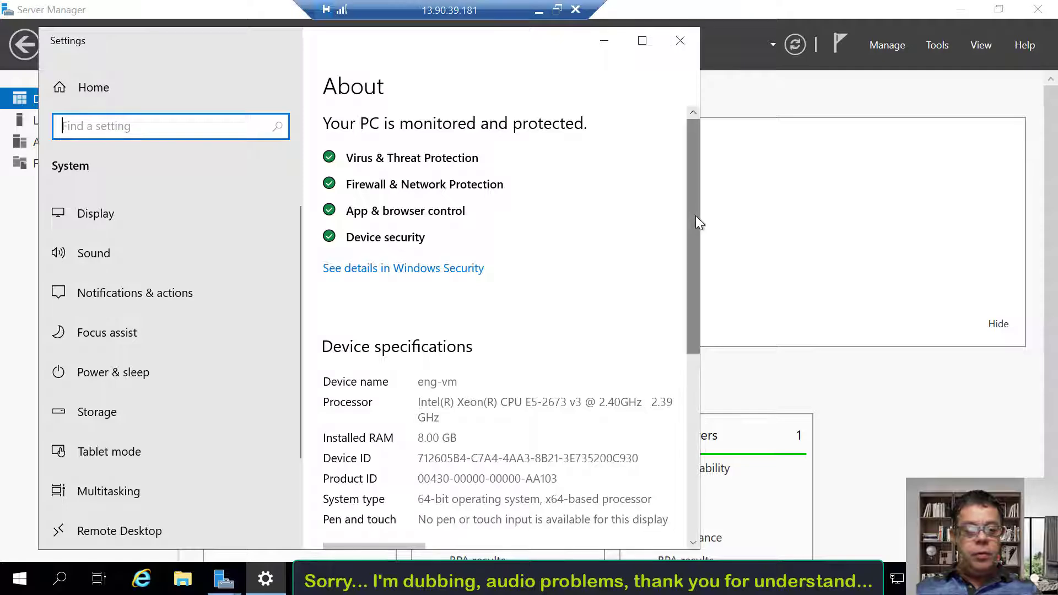
pyautogui.moveTo(695, 225); pyautogui.dragTo(692, 314)
pyautogui.moveTo(547, 282); pyautogui.dragTo(545, 284)
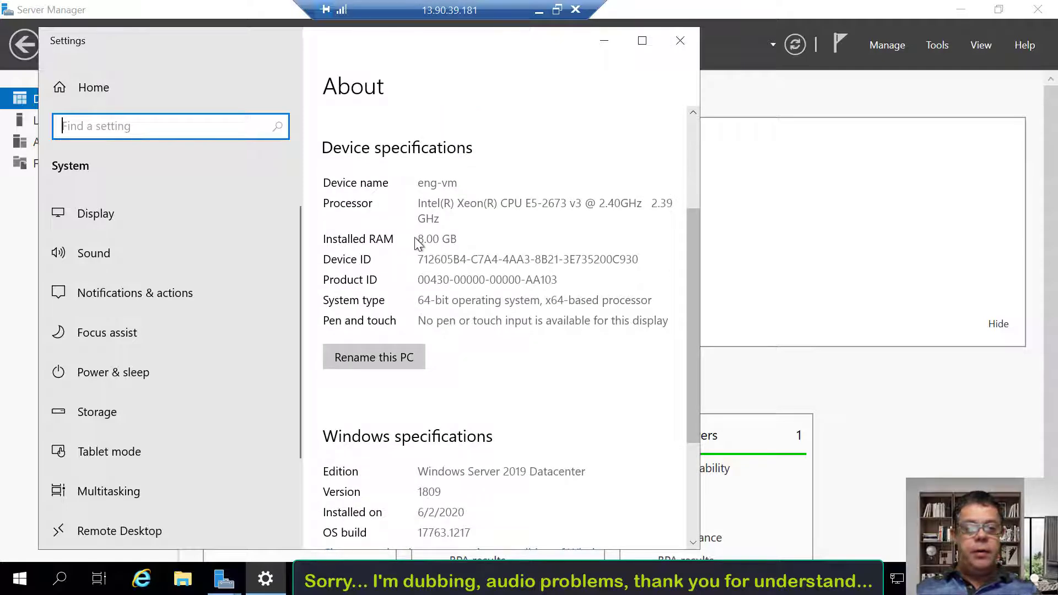
pyautogui.click(465, 237)
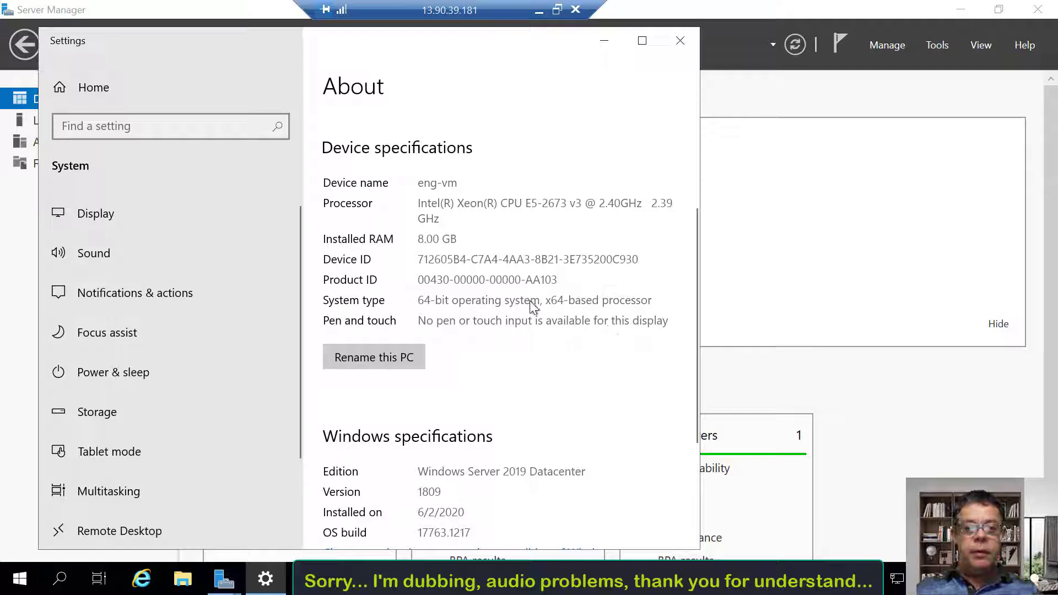
pyautogui.click(680, 41)
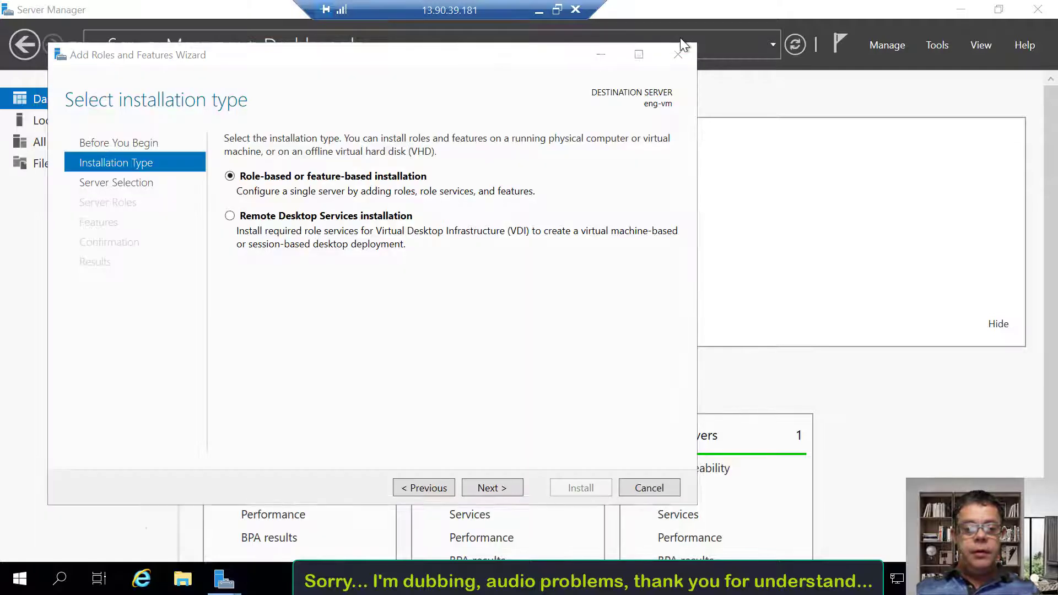
pyautogui.click(683, 52)
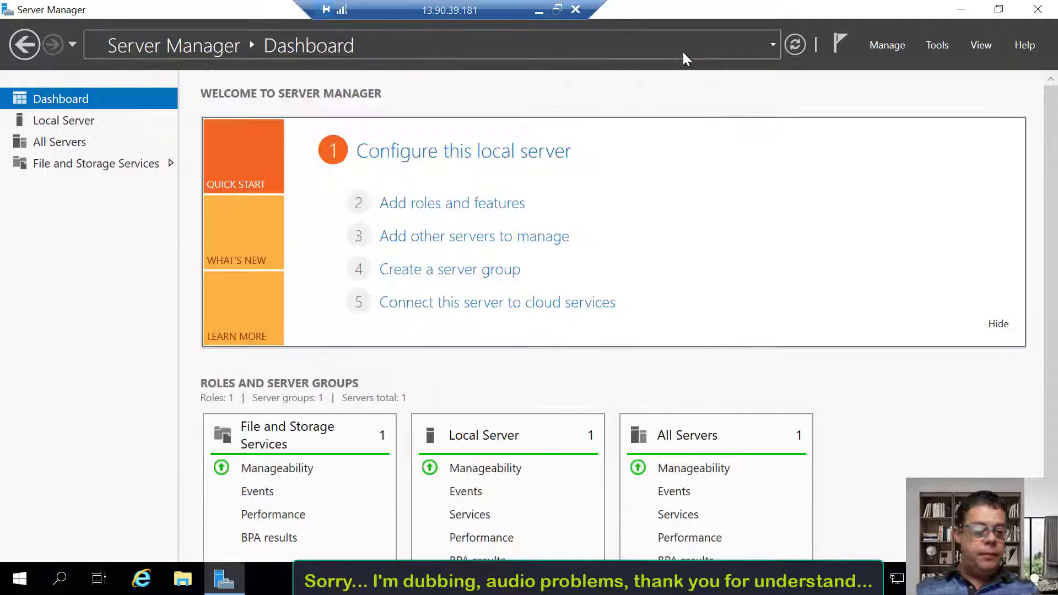
# Inspect the Ethernet adapter's IPv4 properties and cancel without changes
pyautogui.rightClick(22, 576)
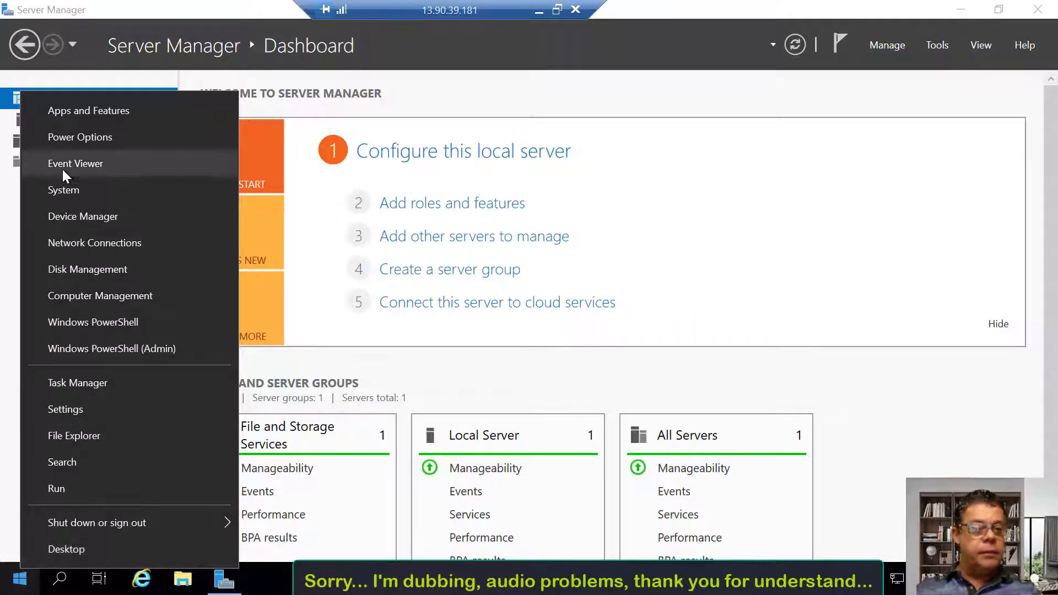
pyautogui.click(62, 238)
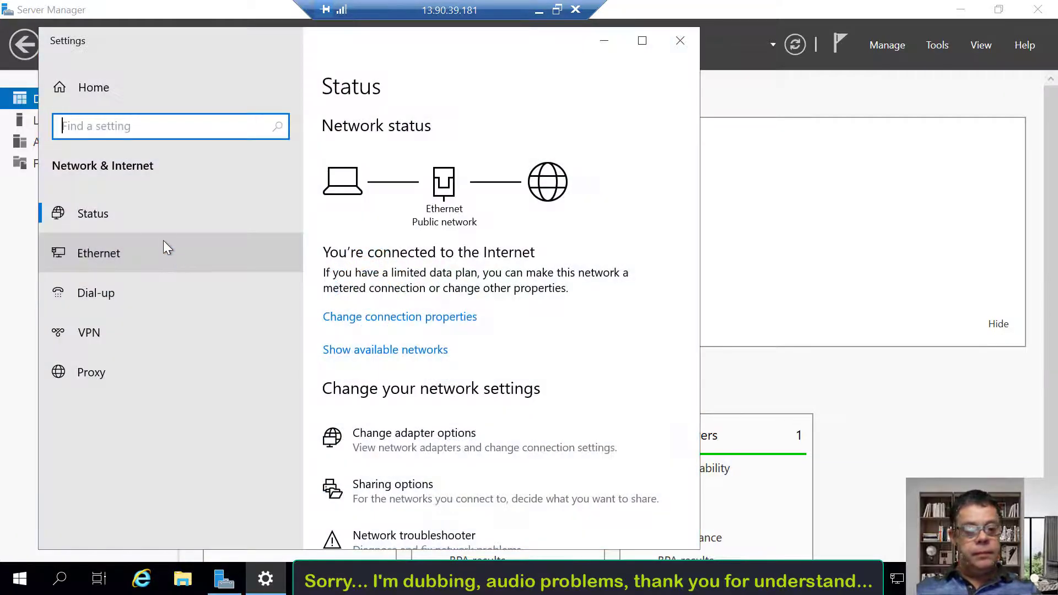
pyautogui.click(390, 453)
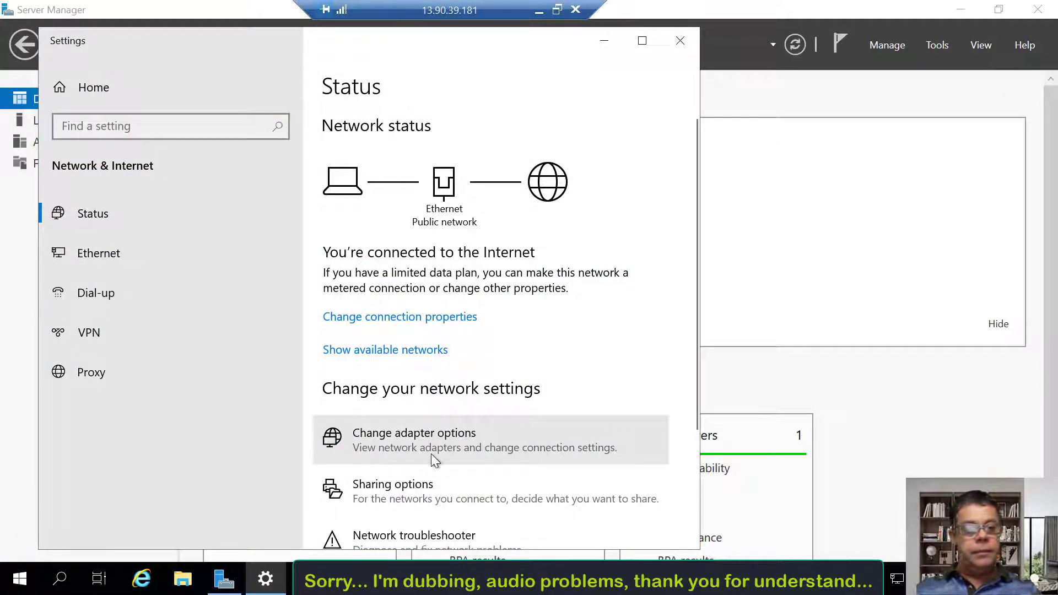
pyautogui.rightClick(309, 160)
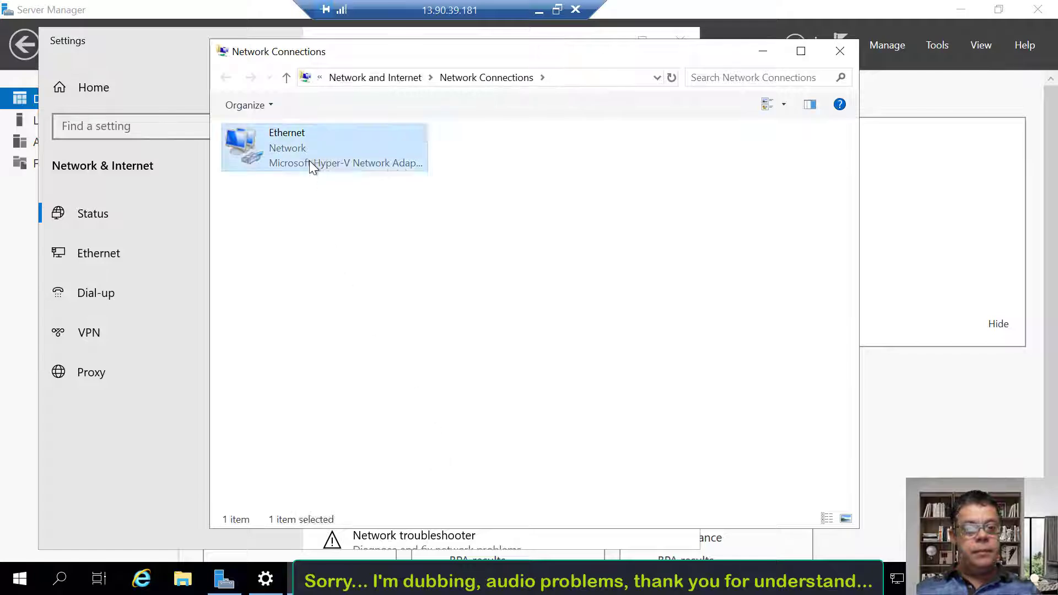
pyautogui.click(351, 320)
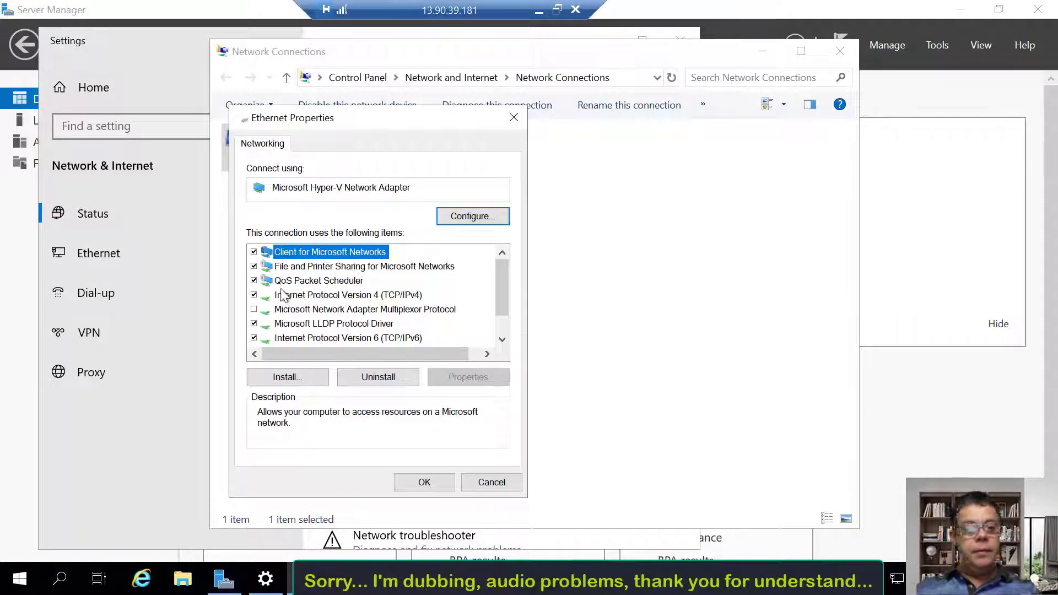
pyautogui.doubleClick(302, 297)
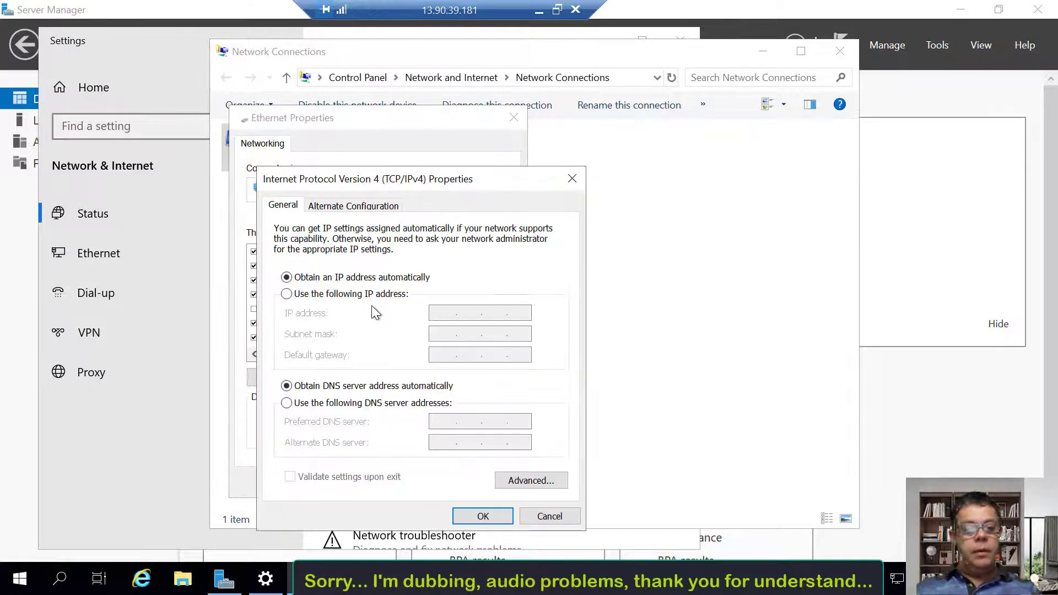
pyautogui.click(480, 516)
pyautogui.click(488, 485)
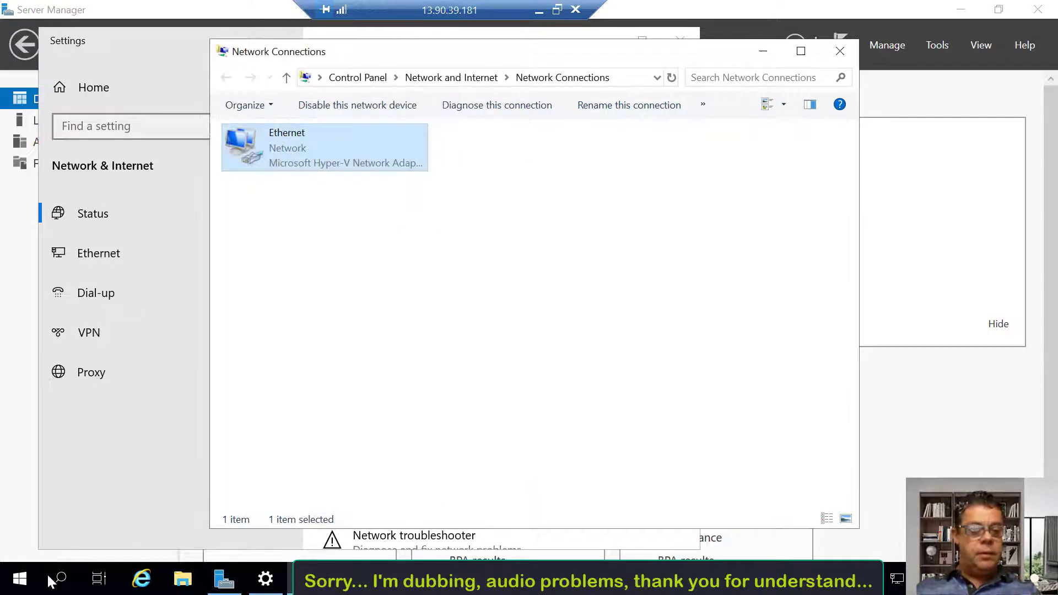
# Close Network Connections, Settings and Server Manager to leave an empty desktop
pyautogui.rightClick(20, 579)
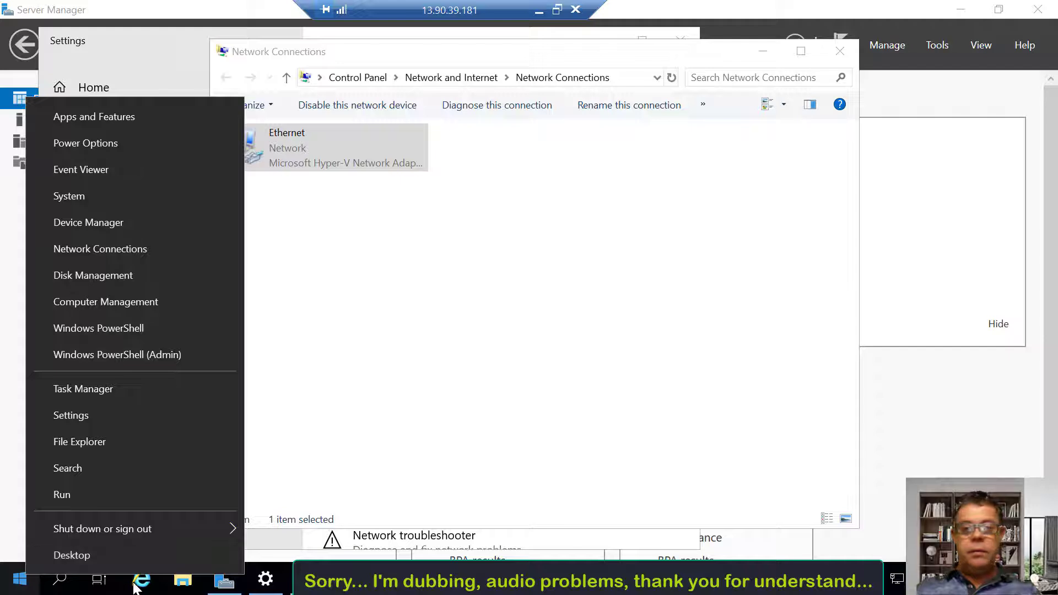
pyautogui.click(840, 50)
pyautogui.click(840, 51)
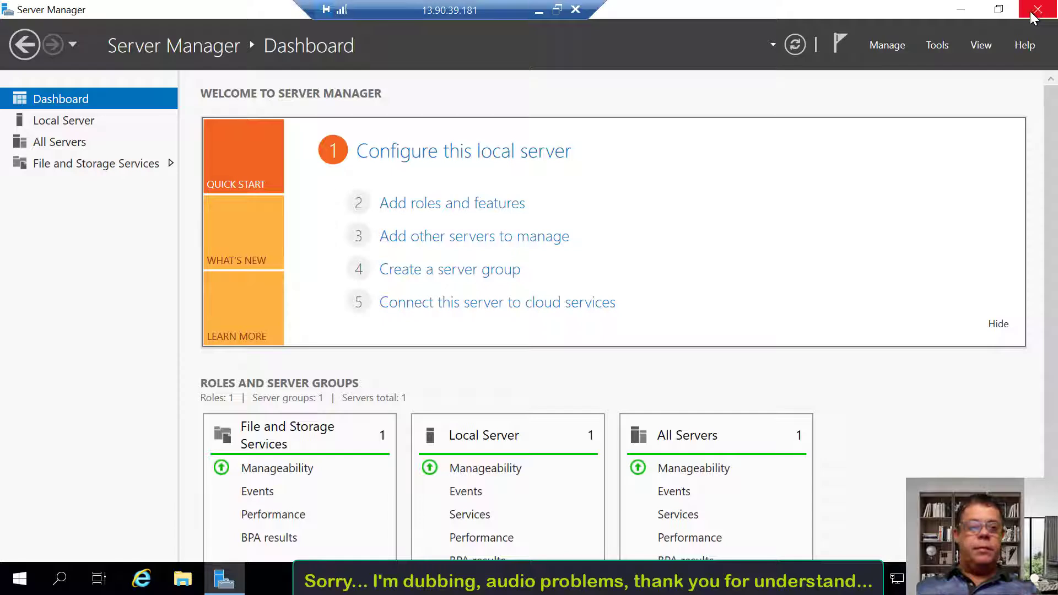
pyautogui.click(1039, 9)
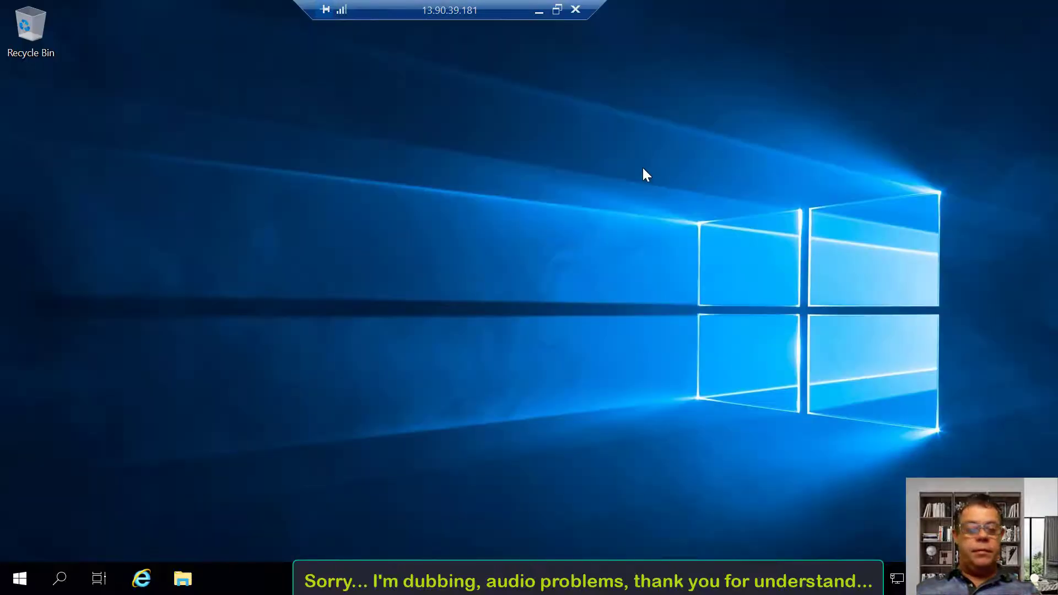
# Disconnect the Remote Desktop session to eng-vm and return to its Overview page showing Running
pyautogui.rightClick(23, 580)
pyautogui.click(287, 309)
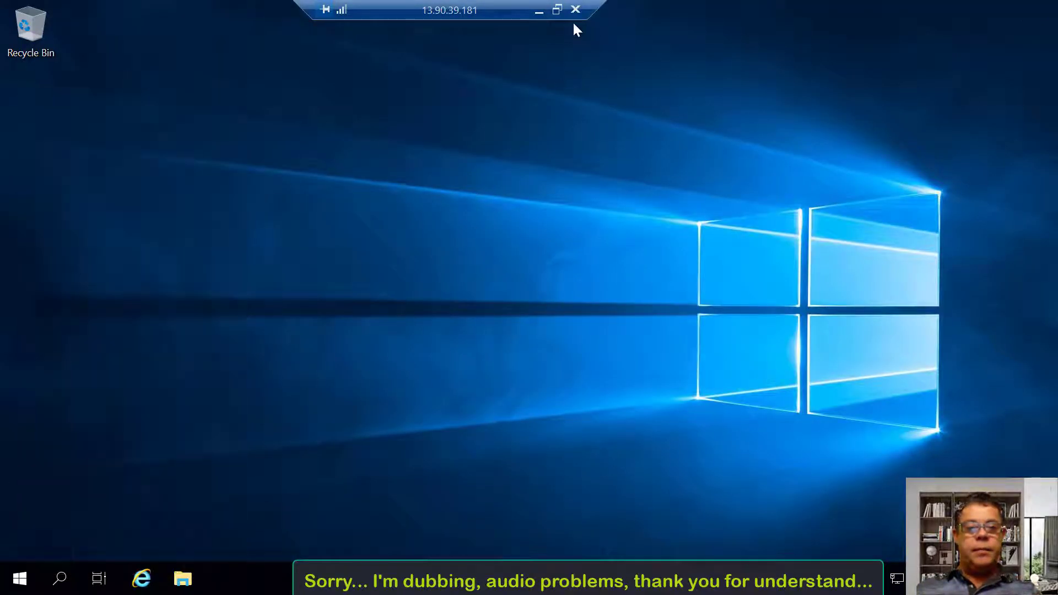
pyautogui.click(576, 10)
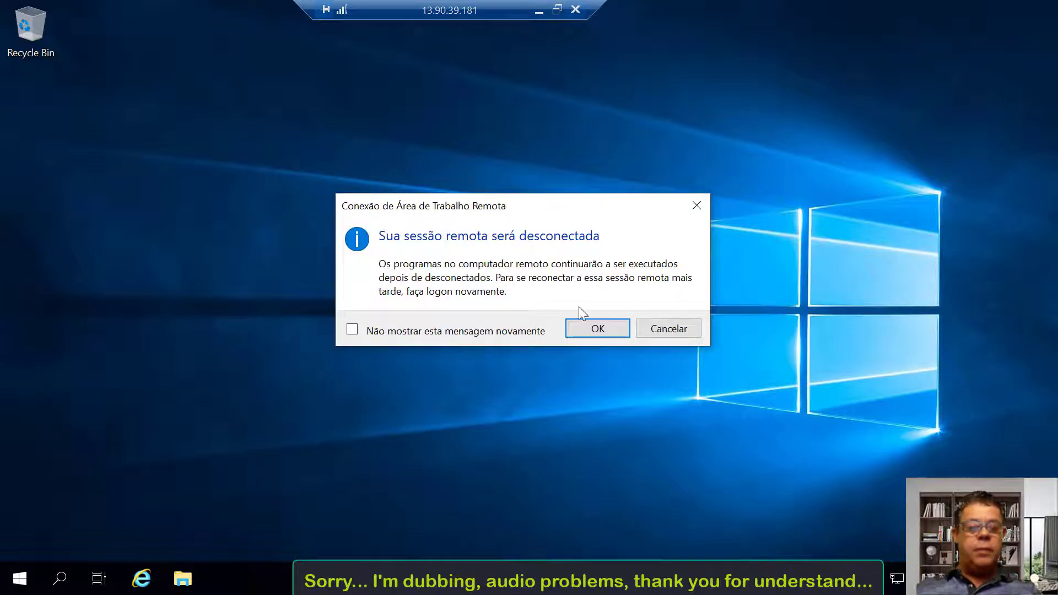
pyautogui.click(594, 330)
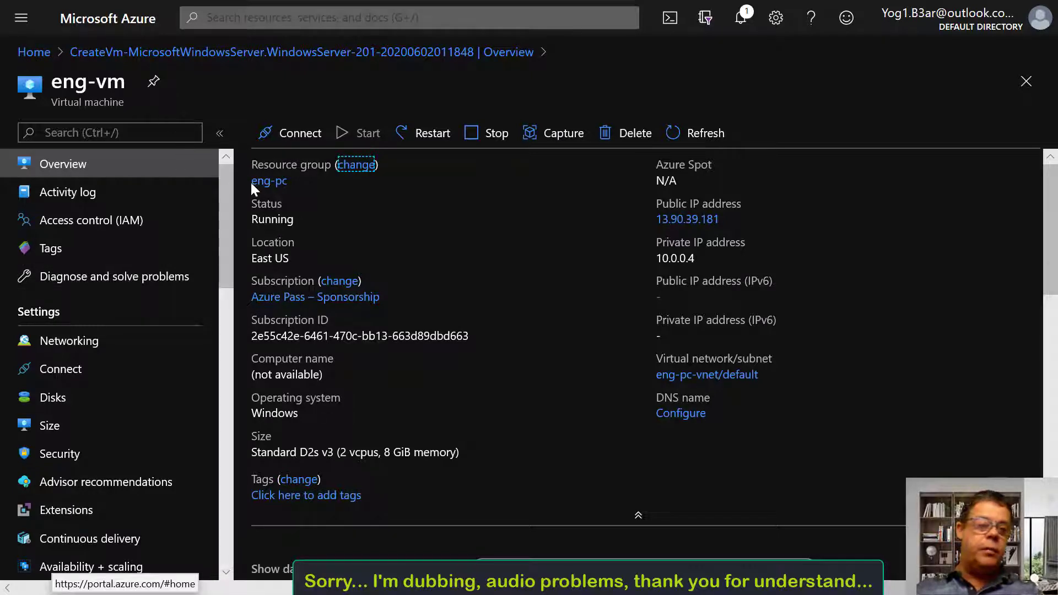
# Stop eng-vm from the Virtual machines list so it shows Stopped (deallocated)
pyautogui.click(34, 52)
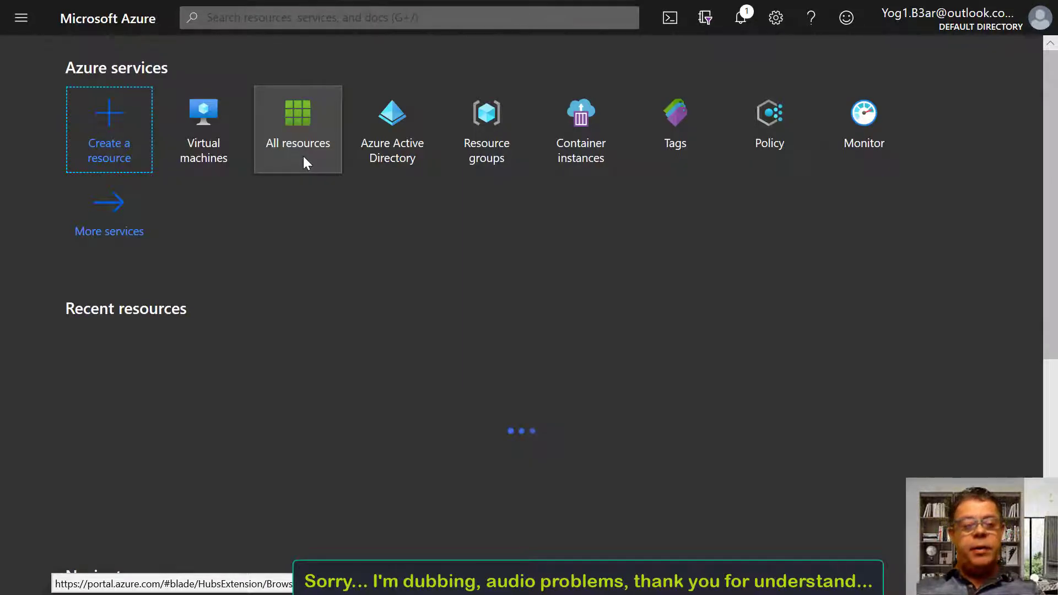
pyautogui.moveTo(303, 157)
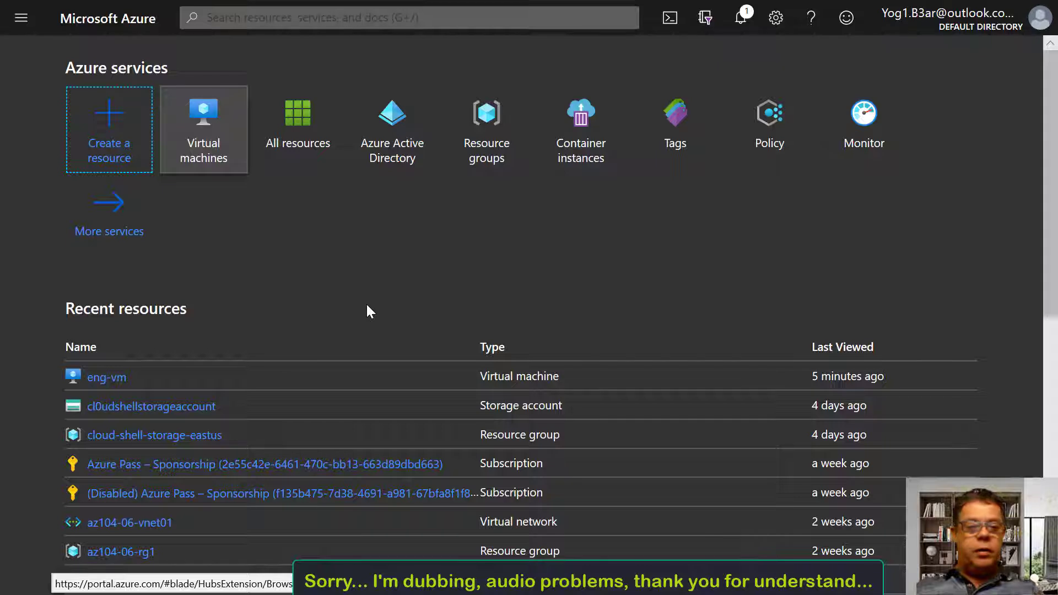
pyautogui.press('Tab')
pyautogui.press('Return')
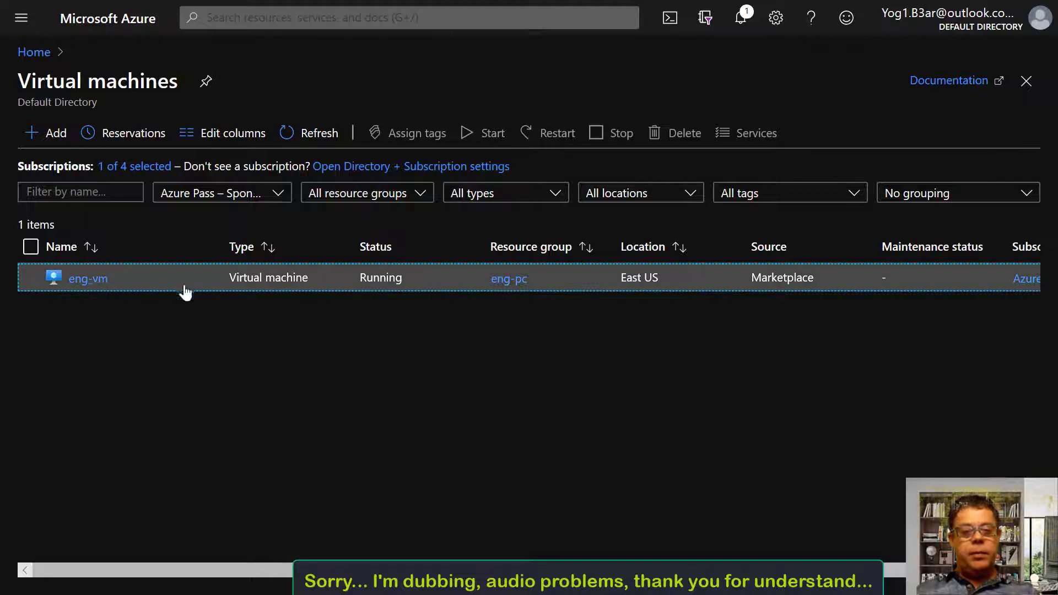
pyautogui.click(187, 282)
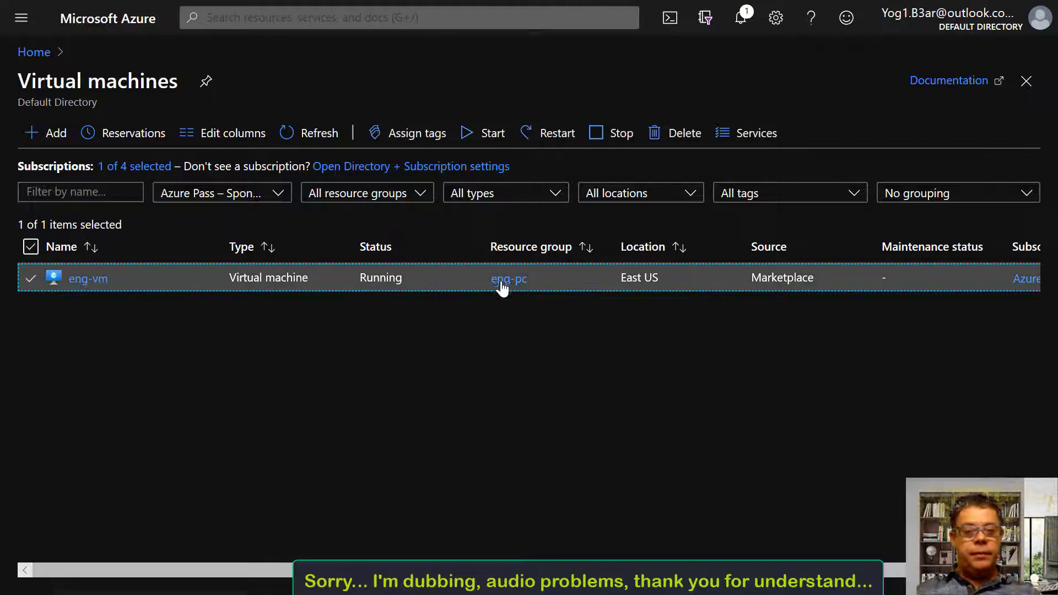
pyautogui.click(621, 133)
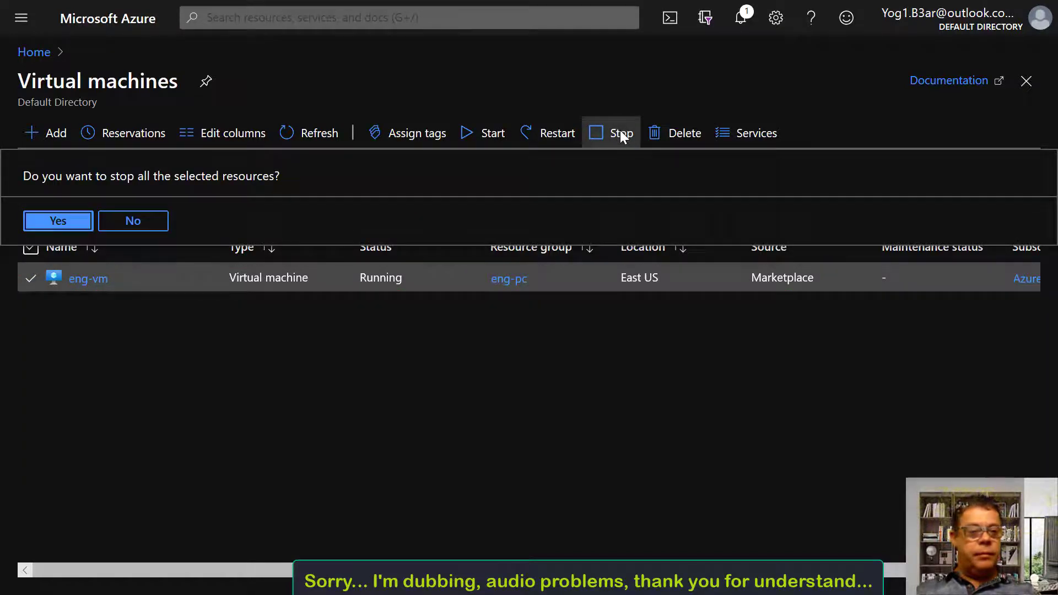
pyautogui.press('Return')
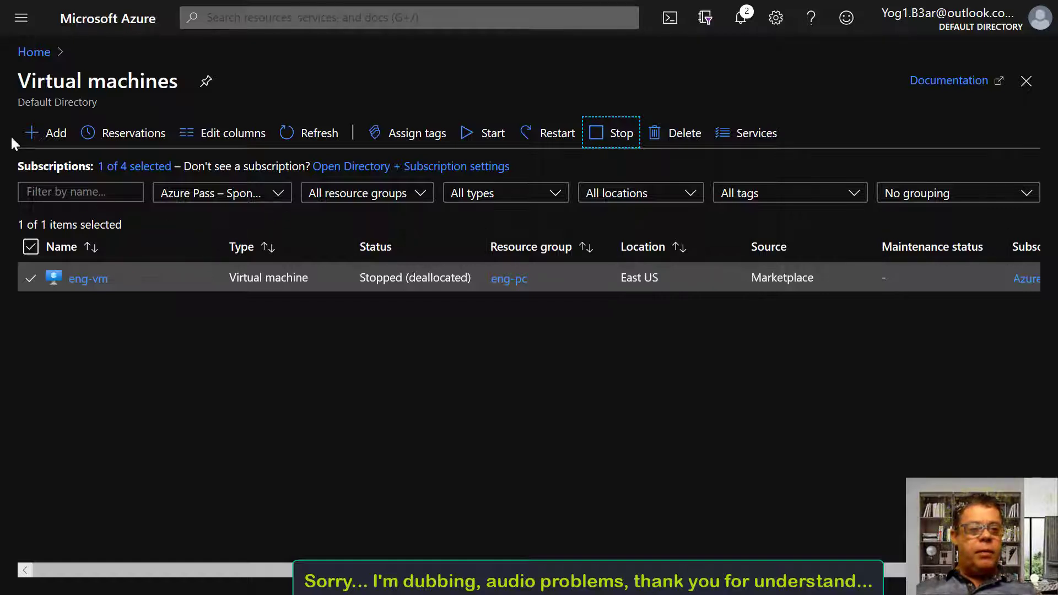
pyautogui.click(34, 52)
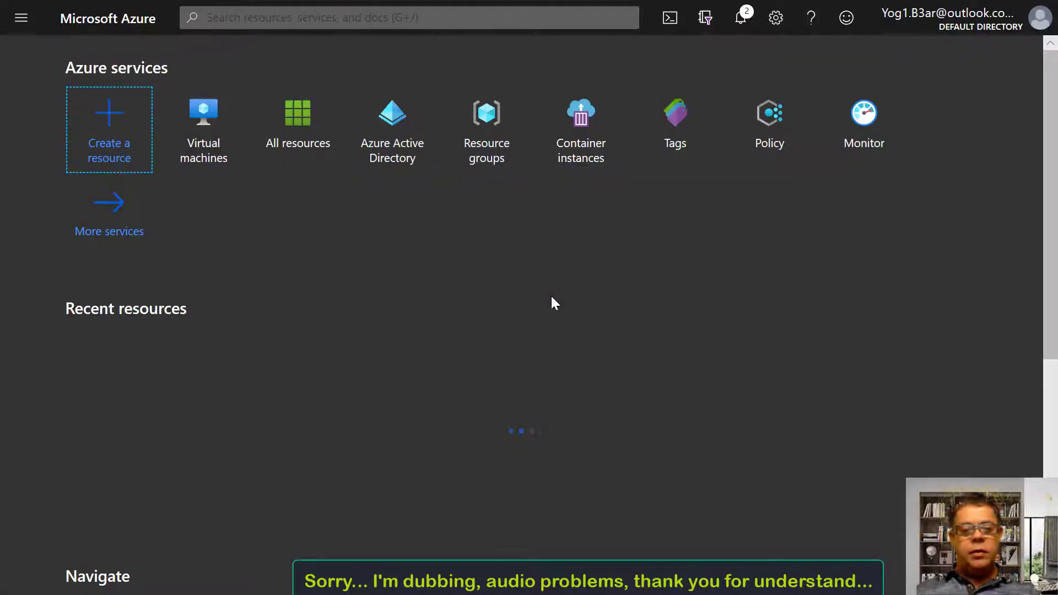
# Open the eng-pc resource group from the Resource groups list
pyautogui.click(488, 123)
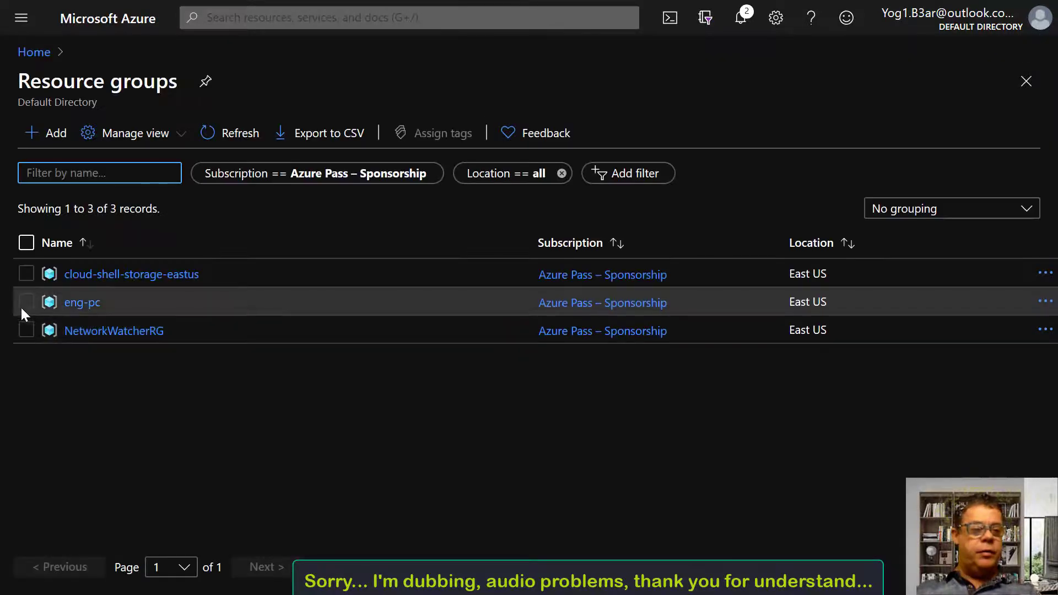
pyautogui.click(25, 303)
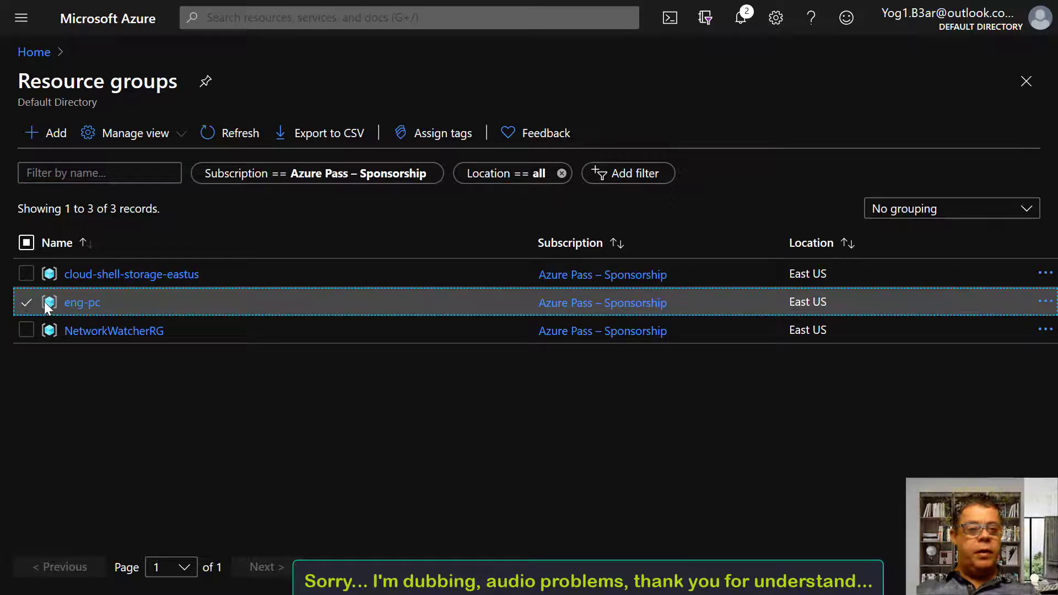
pyautogui.click(80, 306)
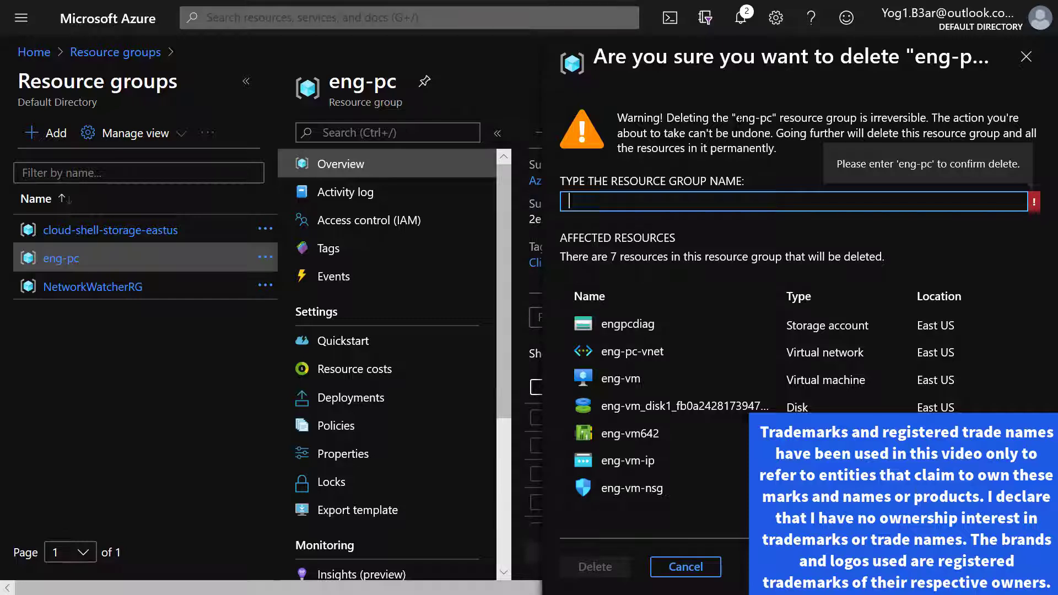
# Delete the eng-pc resource group, confirming with its name 'eng-pc', then return to the portal home
pyautogui.moveTo(738, 119); pyautogui.dragTo(752, 123)
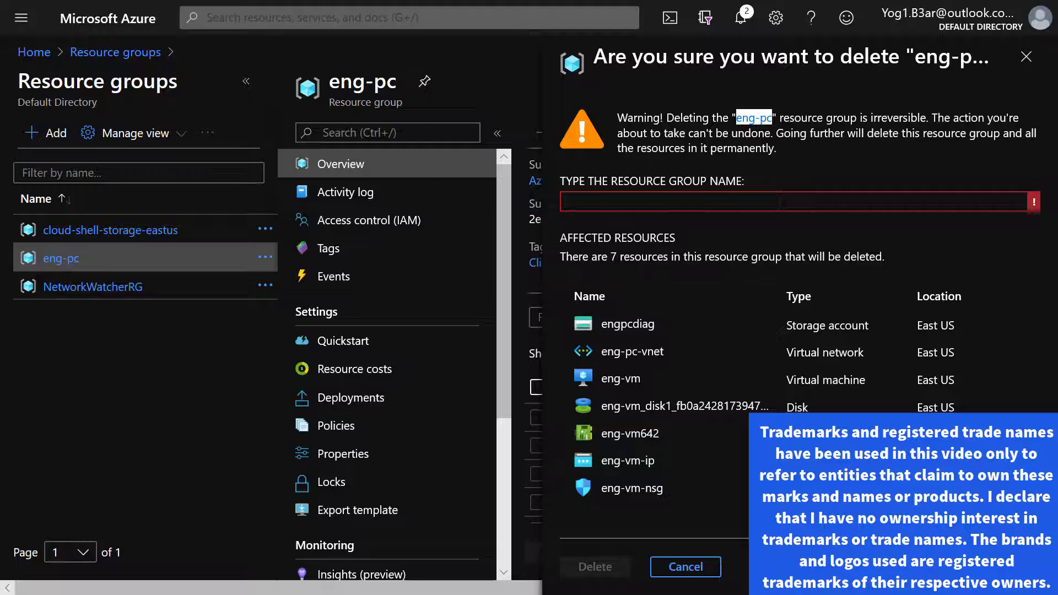
pyautogui.click(717, 211)
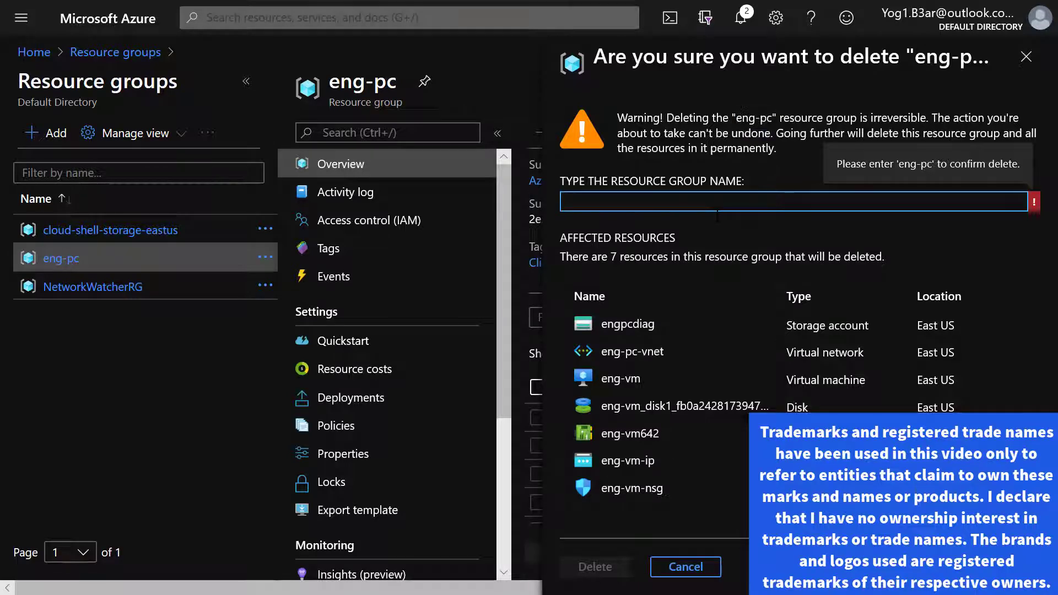
pyautogui.write('eng-pc')
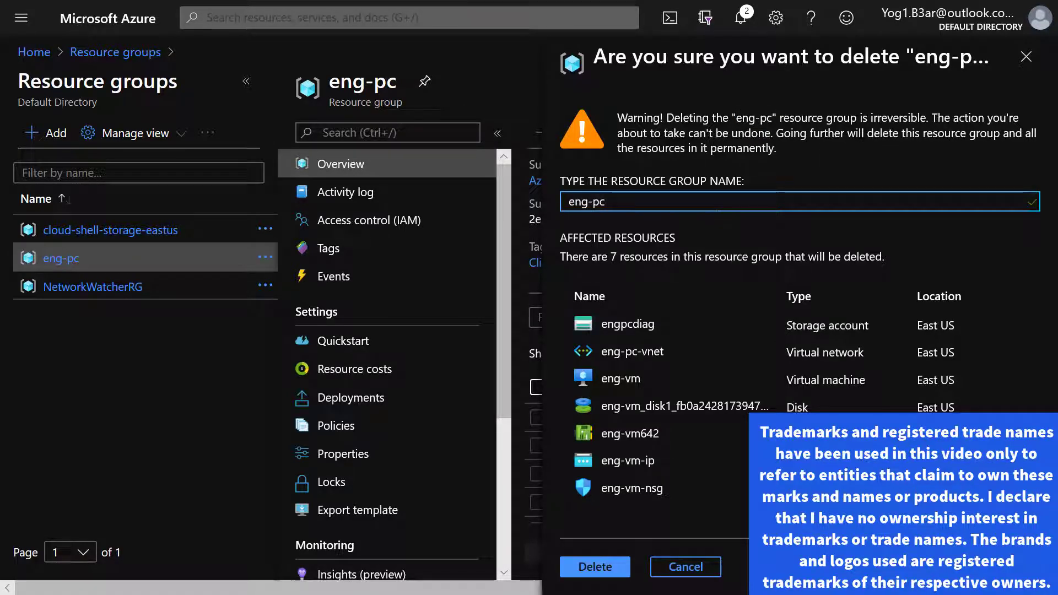
pyautogui.click(588, 571)
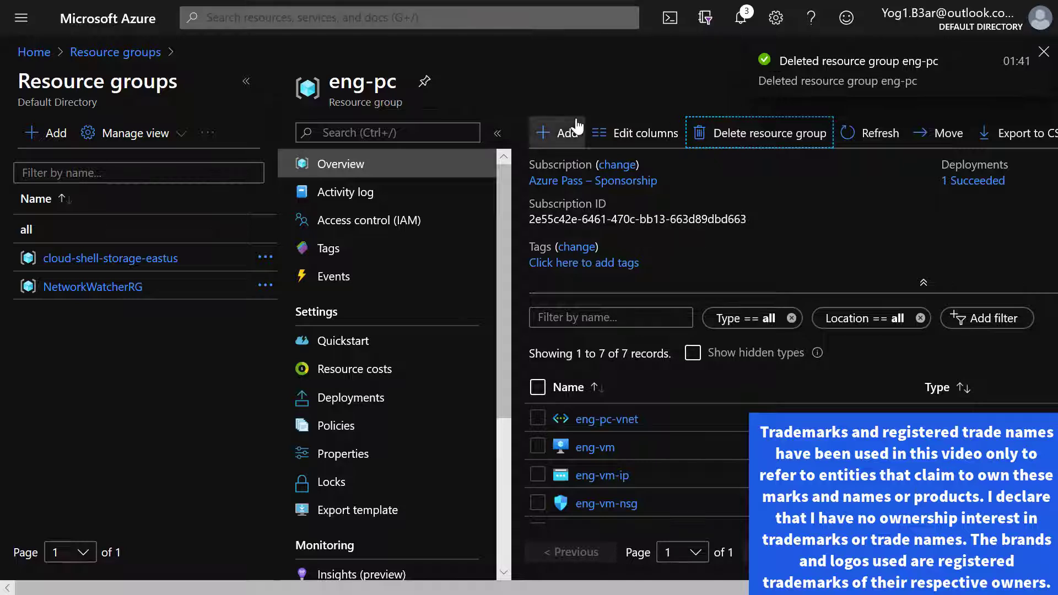
pyautogui.click(96, 55)
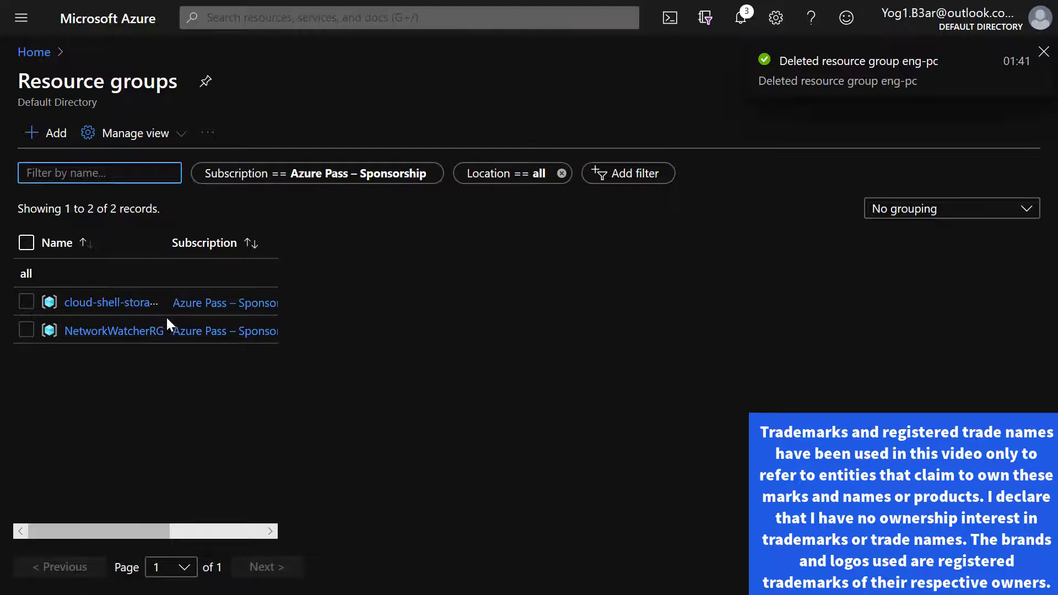
pyautogui.click(34, 53)
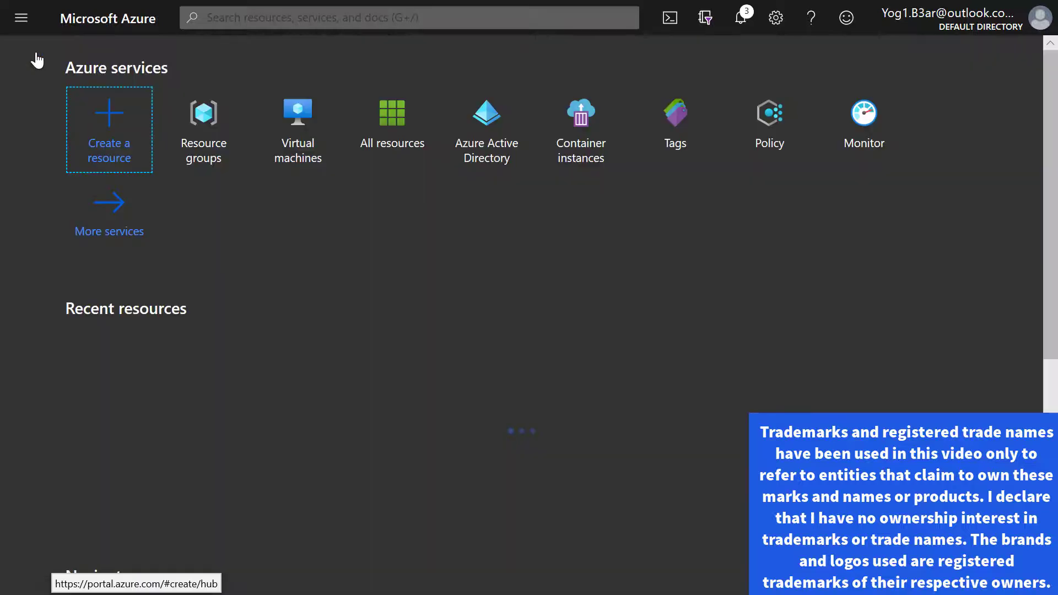